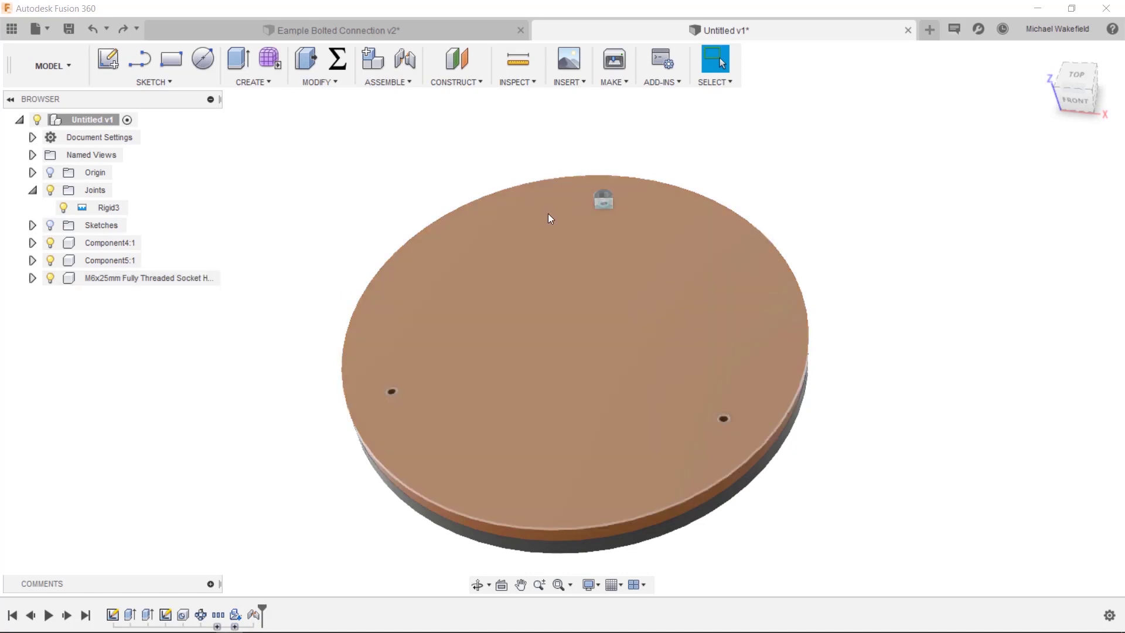
- Start a new Circular Pattern from the Create > Pattern menu
click(604, 206)
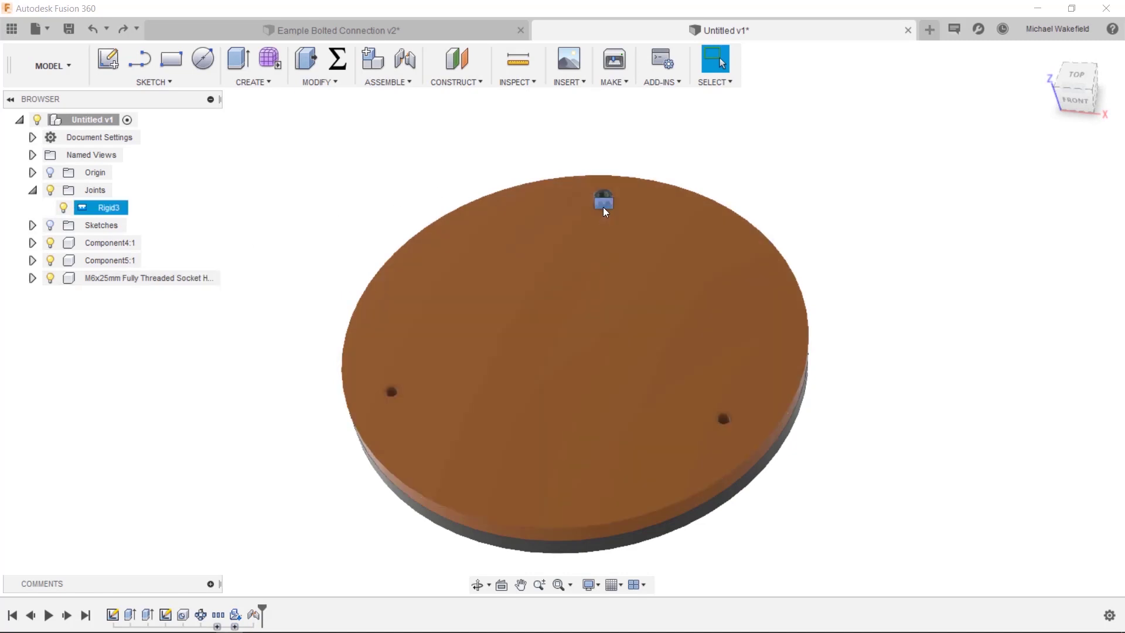
click(313, 208)
click(253, 82)
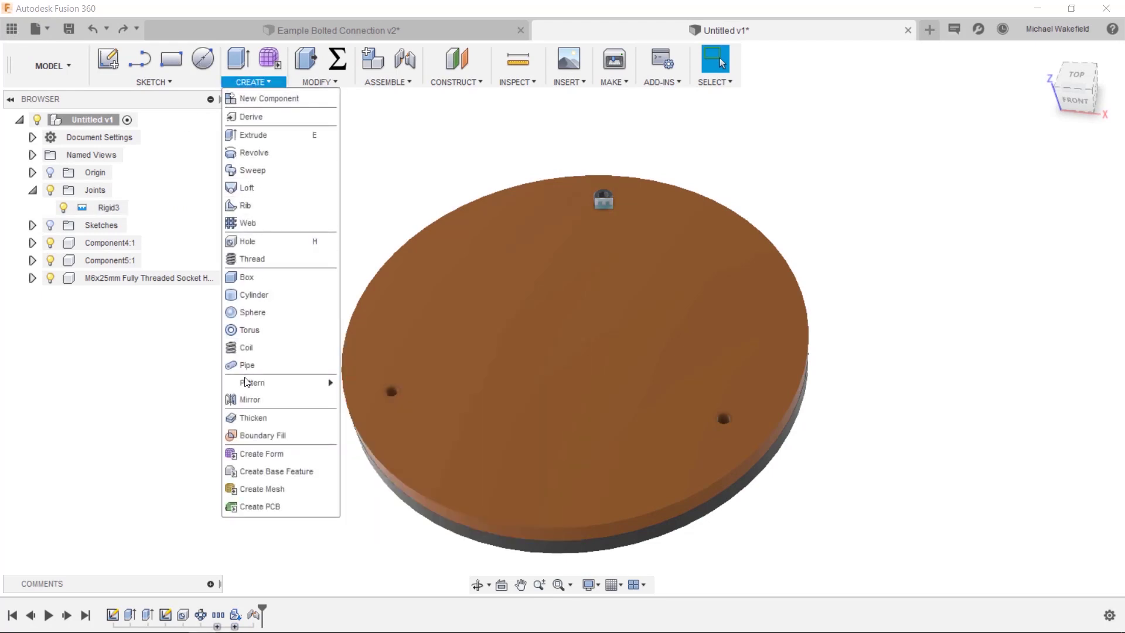
mouse_move(245, 381)
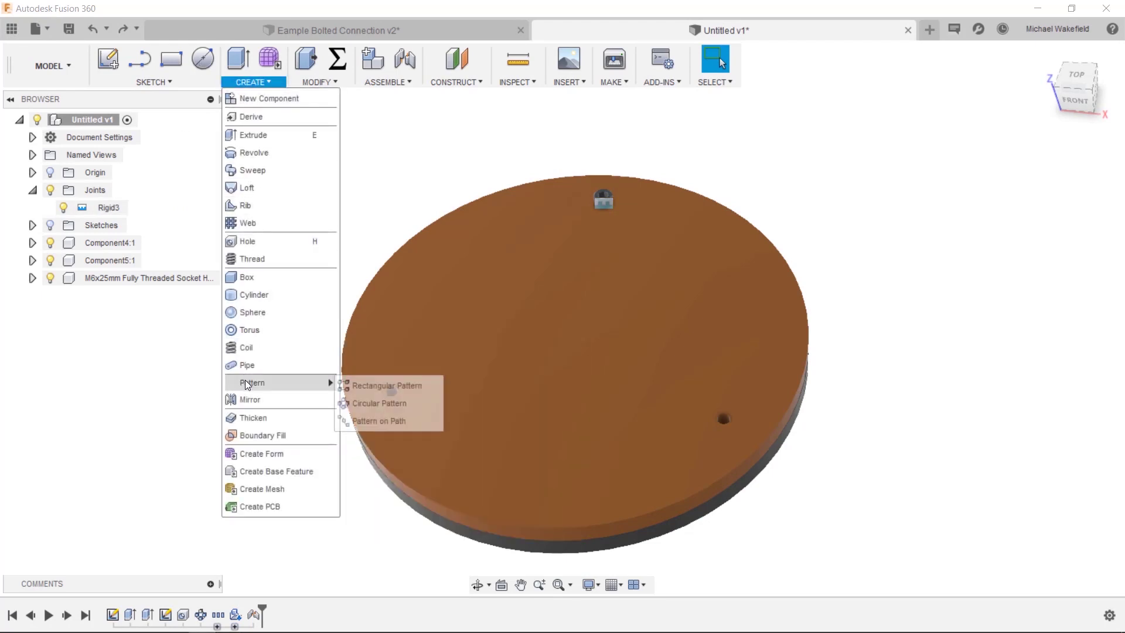
click(362, 404)
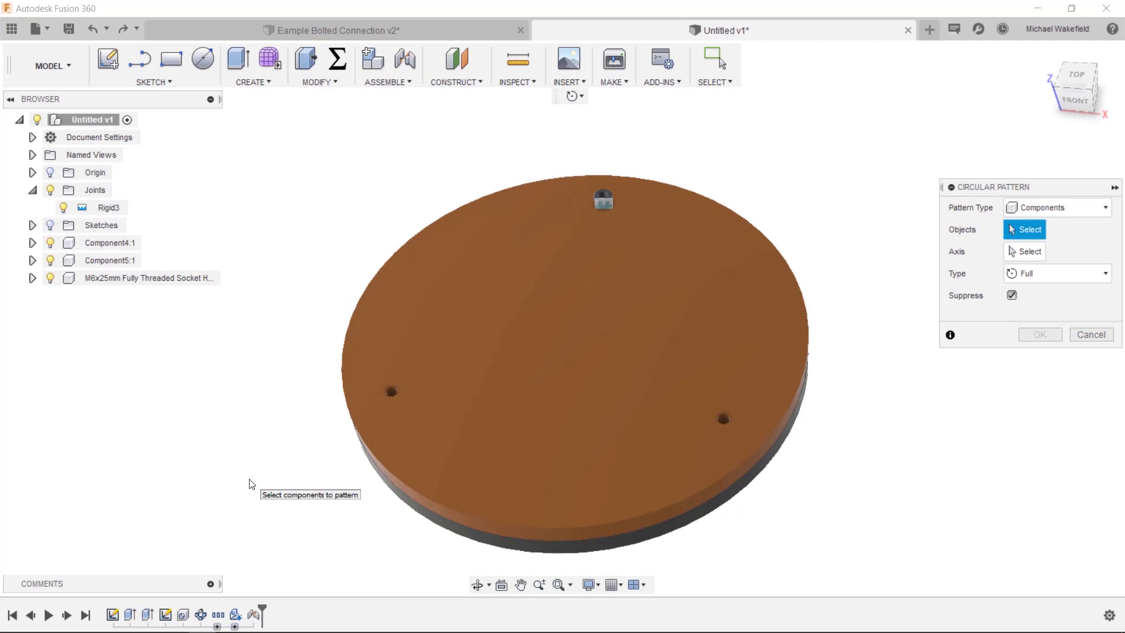
- Set the pattern type to Components and try picking the socket-head bolt
click(1040, 212)
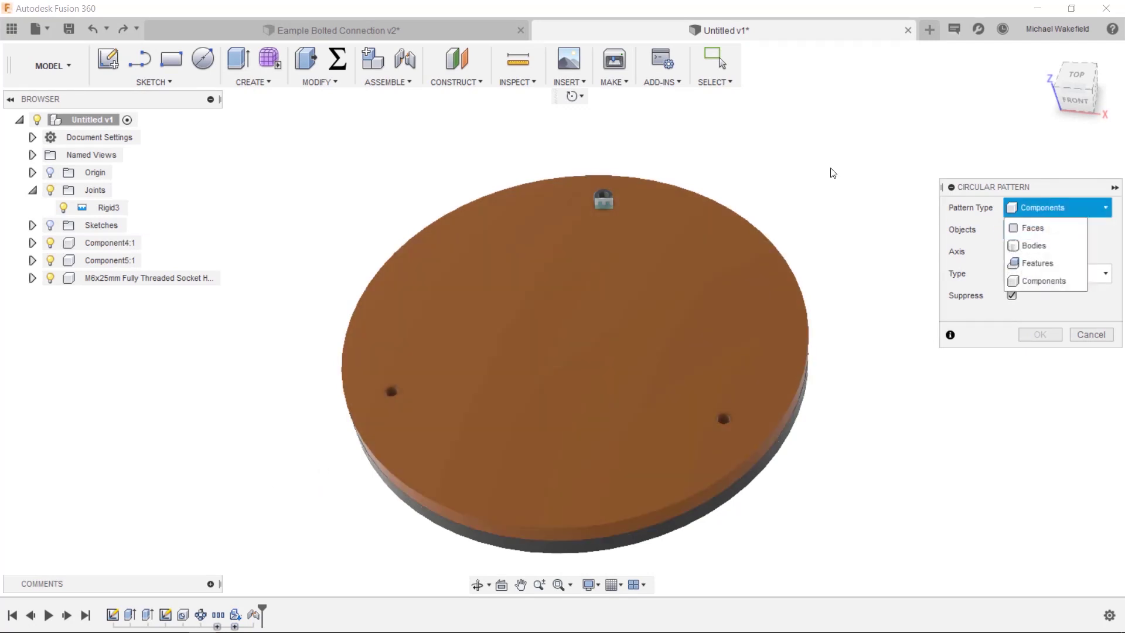
click(1046, 282)
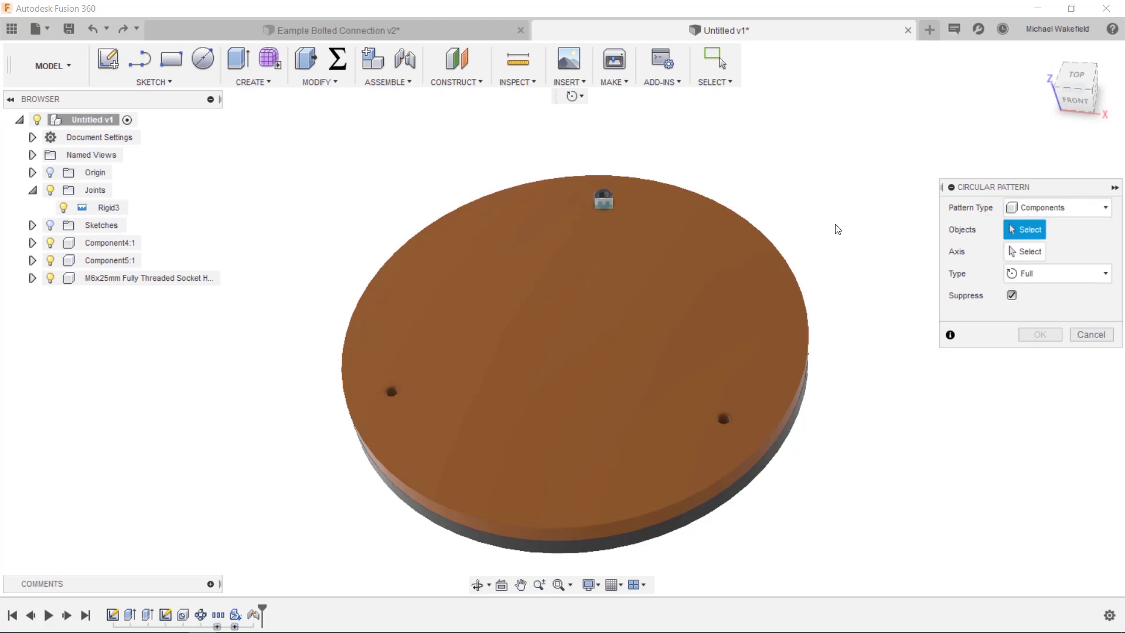
click(597, 238)
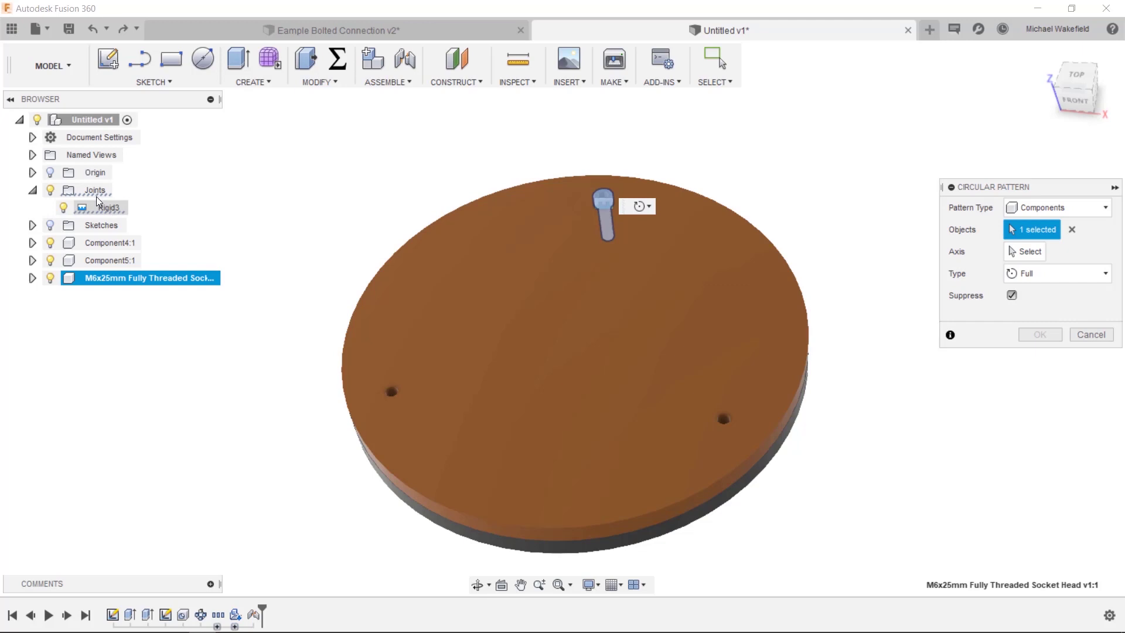
- Cycle the pattern type through Features, Bodies and Faces, ending back on Components
click(1103, 208)
click(1054, 263)
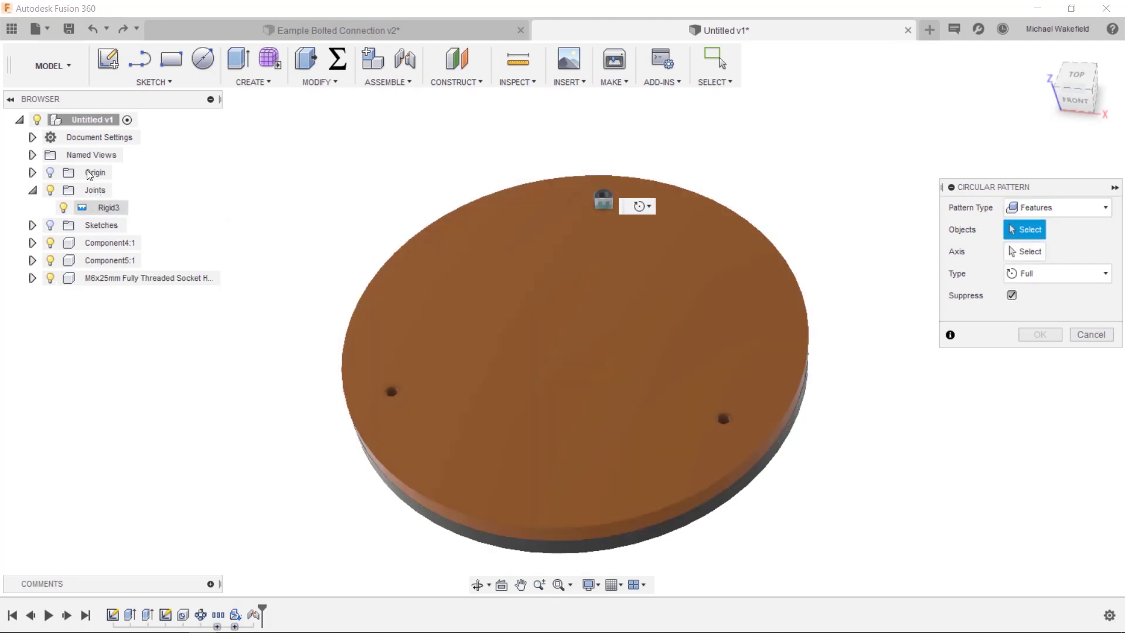
click(1055, 208)
click(1034, 244)
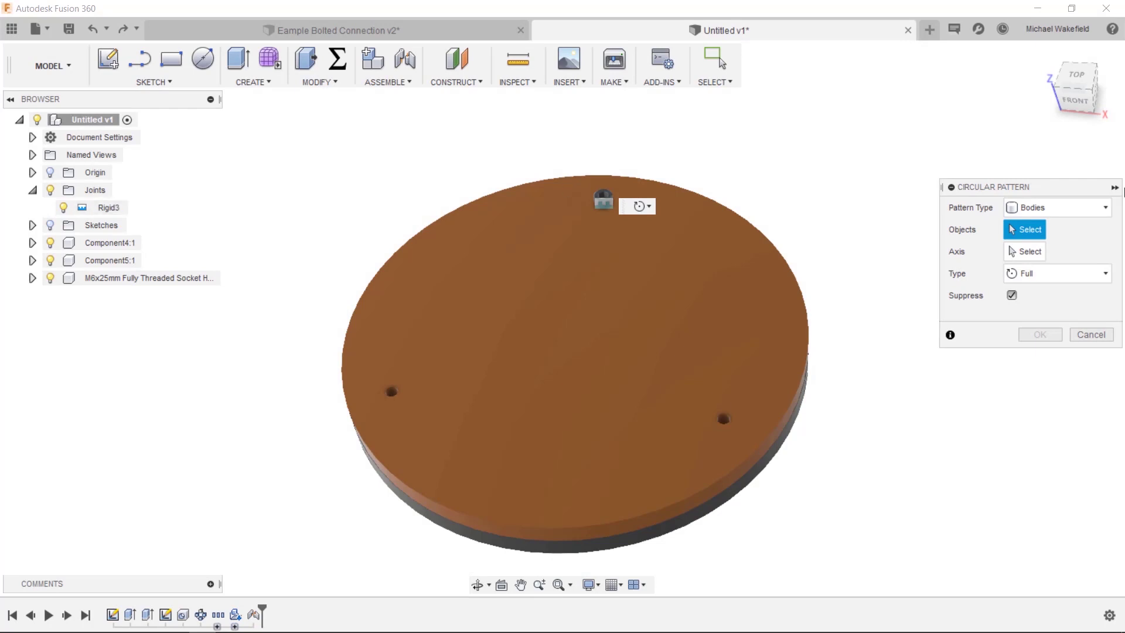
click(1084, 208)
click(1034, 228)
click(1084, 208)
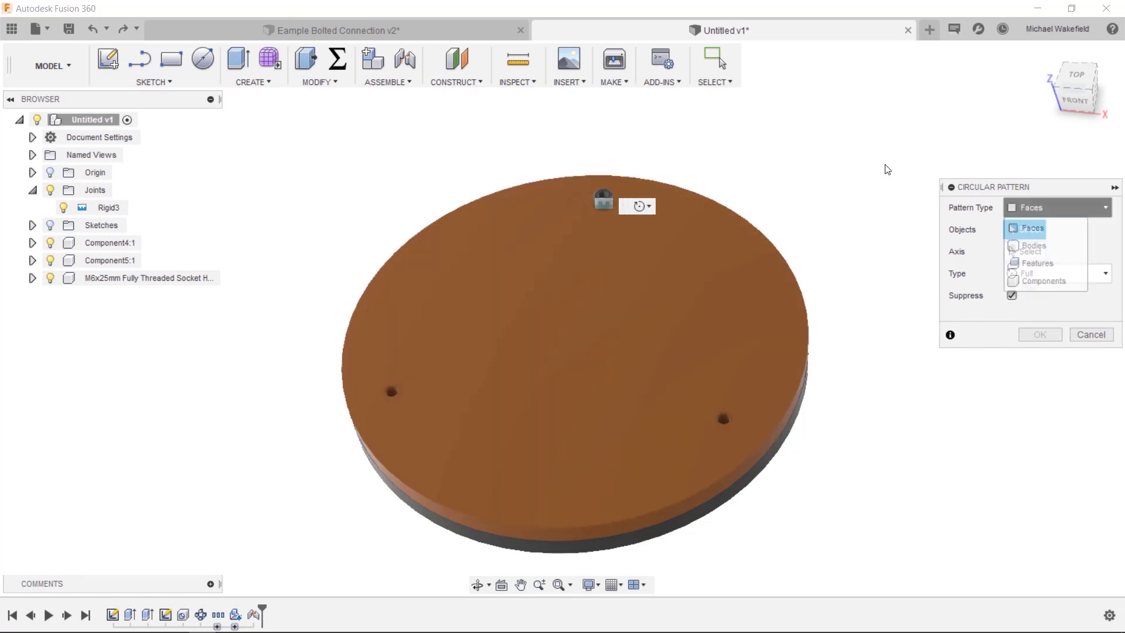
click(1045, 281)
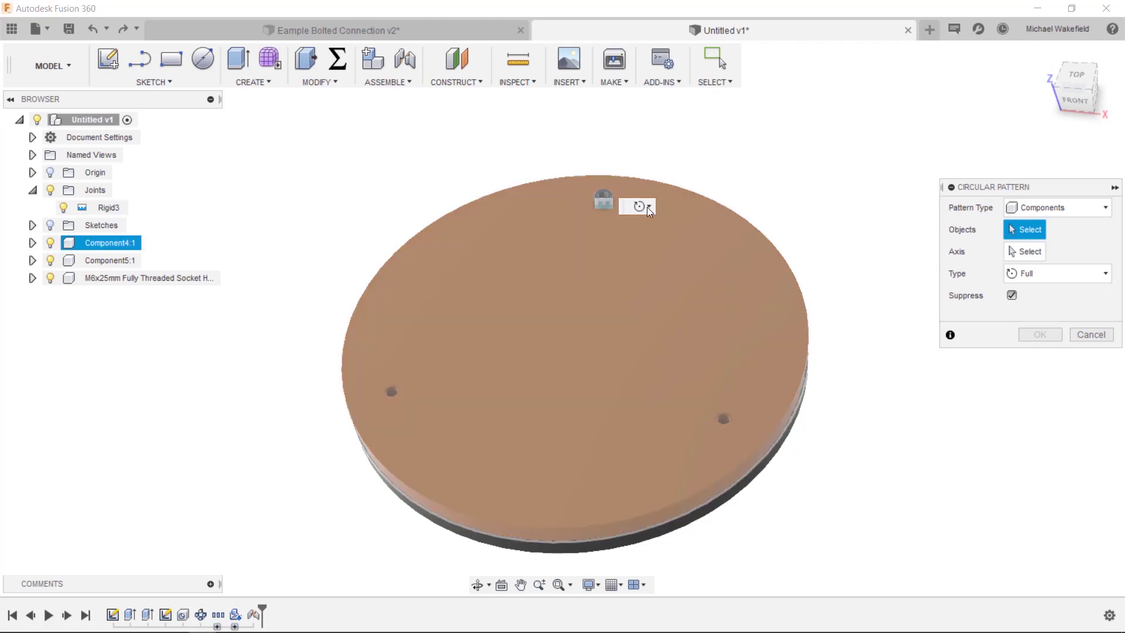
- Pattern the M6x25mm bolt 3 times around the plate's circular edge as the axis
click(603, 199)
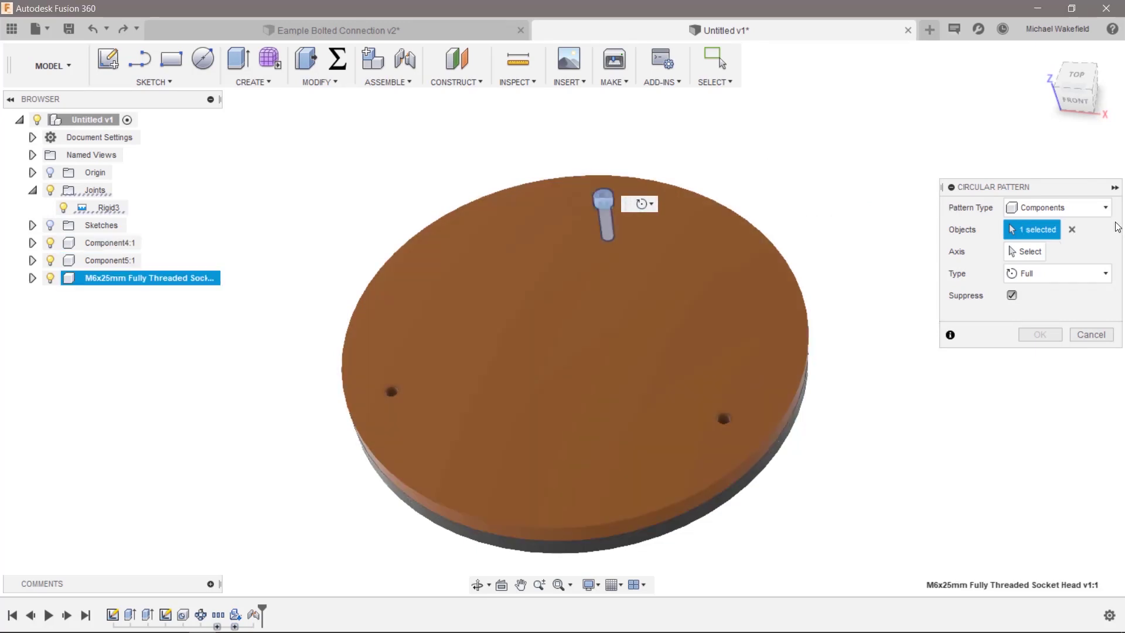
click(1023, 252)
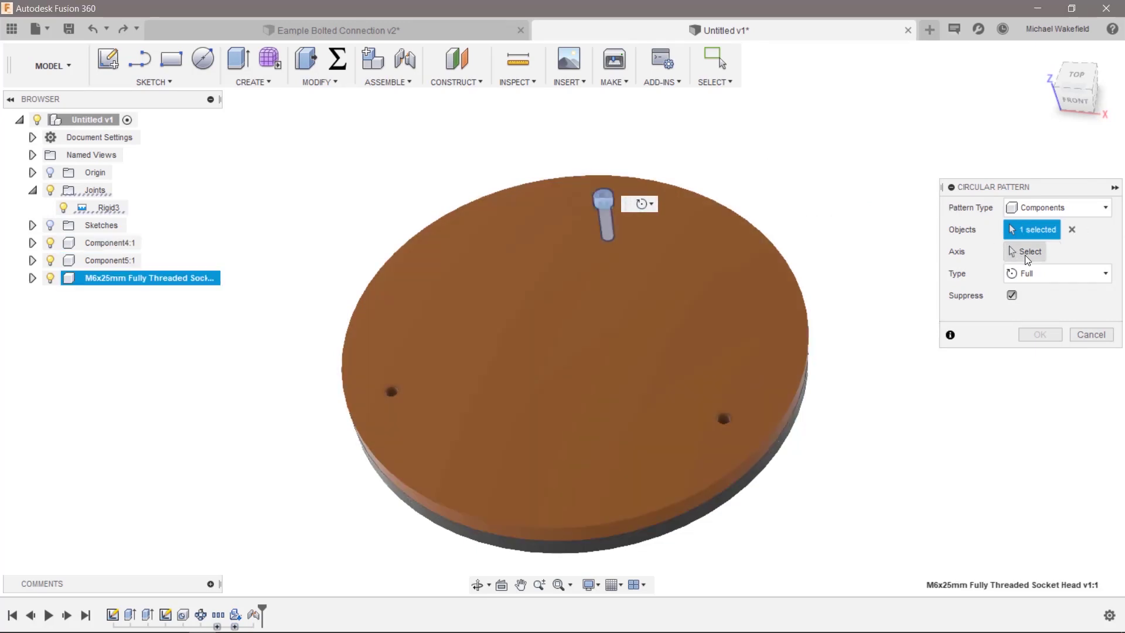
click(800, 396)
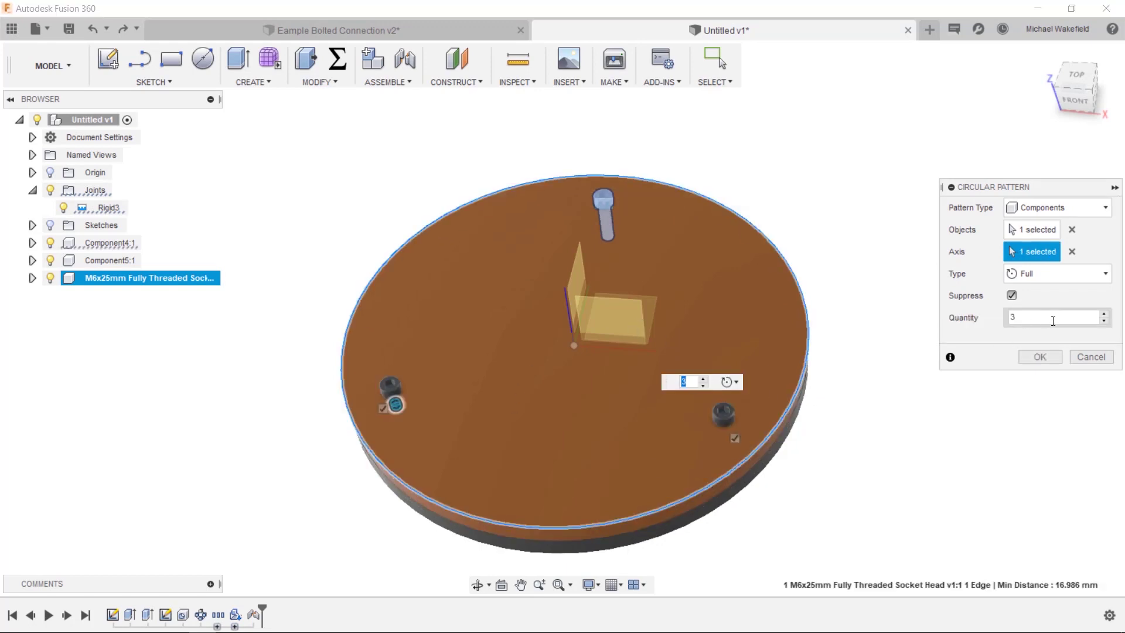
click(1038, 356)
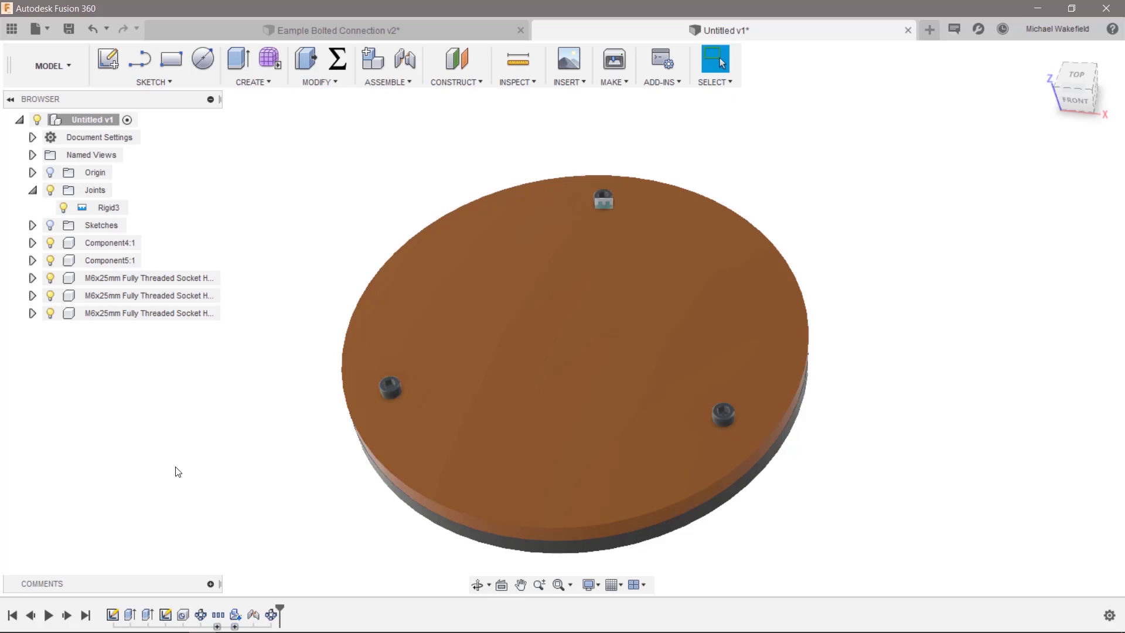
- Roll the timeline back to Group3, before the bolts existed
click(57, 279)
key(Escape)
drag(281, 604, 227, 612)
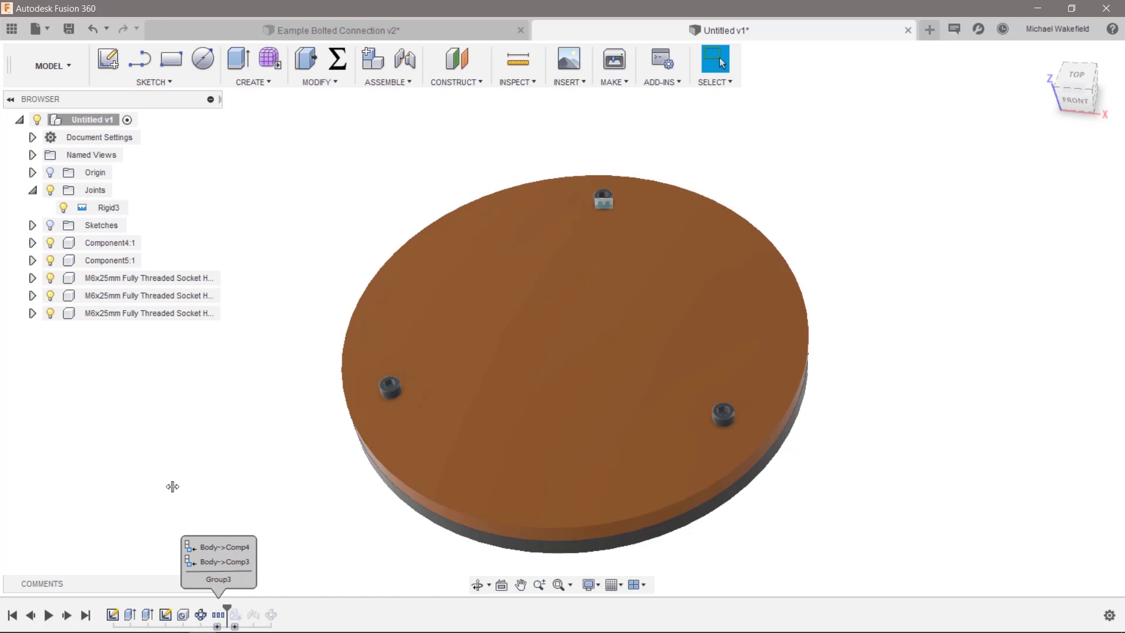
drag(172, 486, 227, 611)
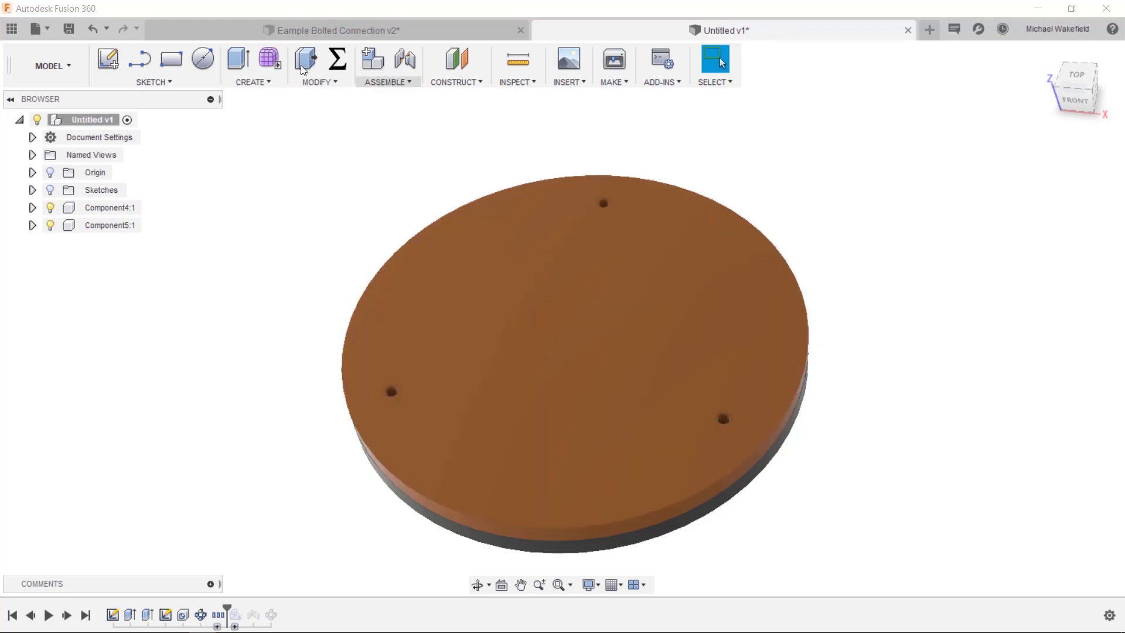
- Add a new empty component named 'normpart' with Activate unchecked
click(381, 83)
click(390, 95)
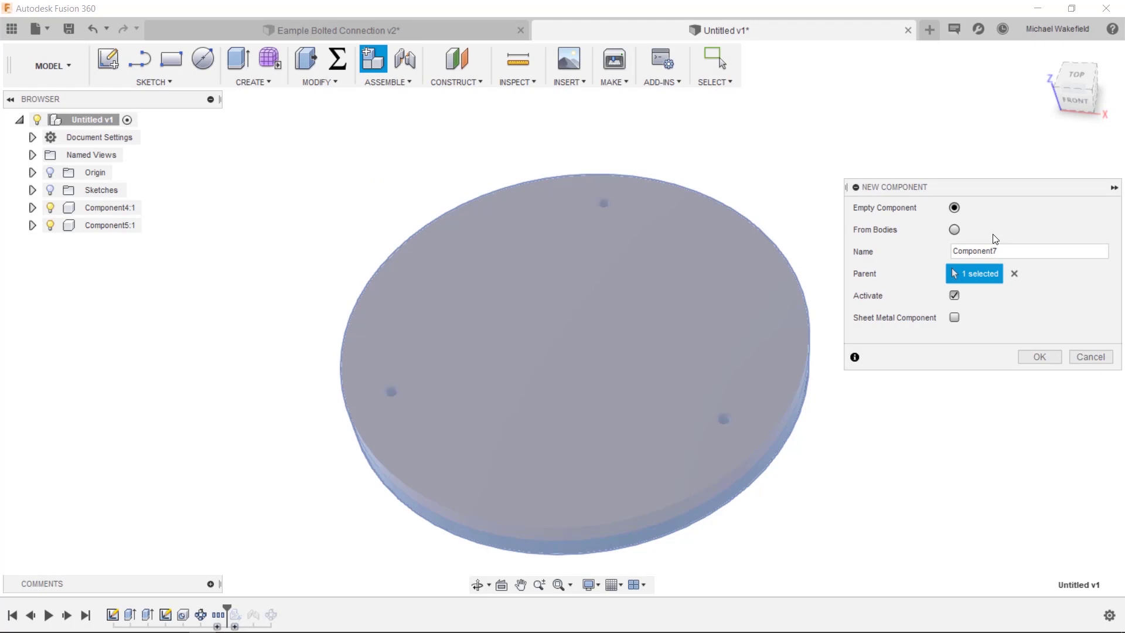
double_click(994, 251)
text(no)
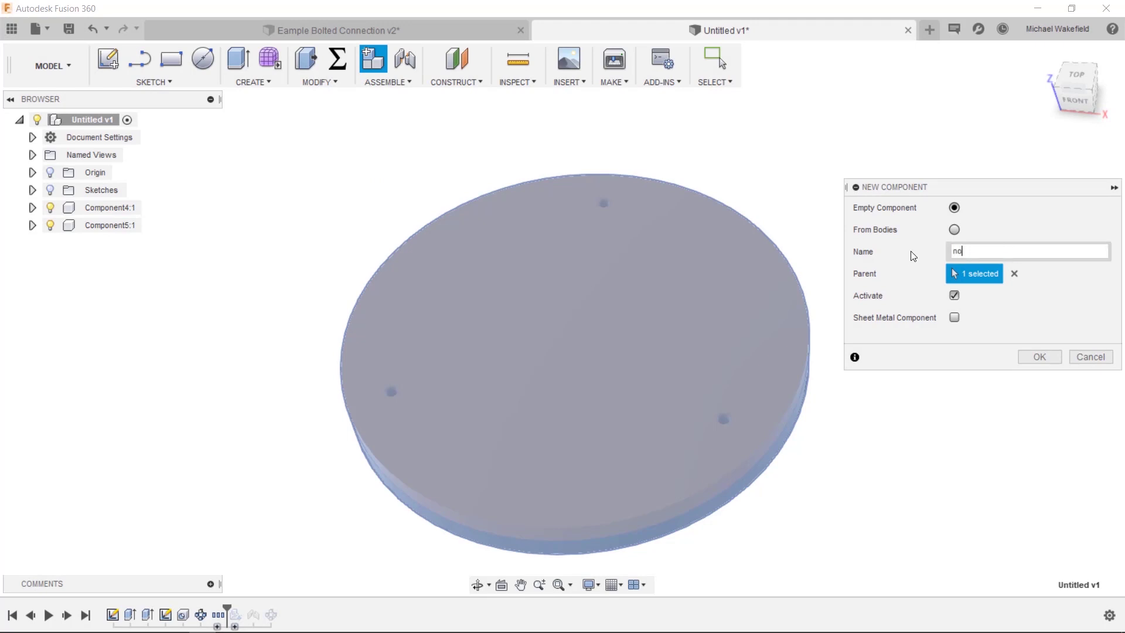
text(rmpart)
click(965, 202)
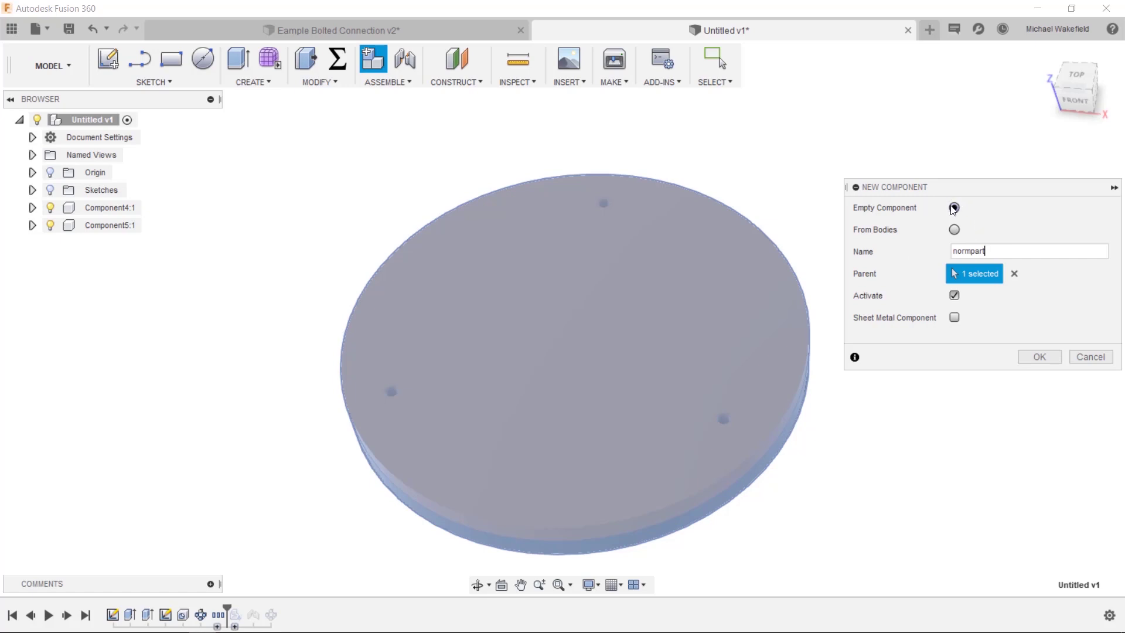
click(954, 295)
click(1036, 357)
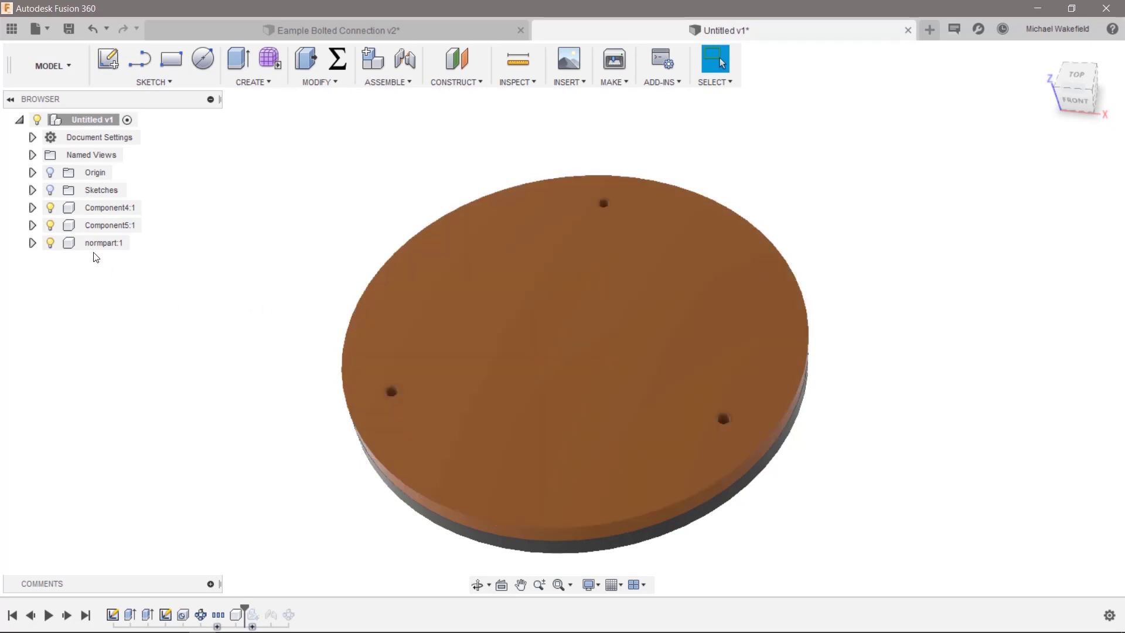
- Undo normpart, restore the bolts in the timeline, and drag two bolts out of their holes
click(90, 32)
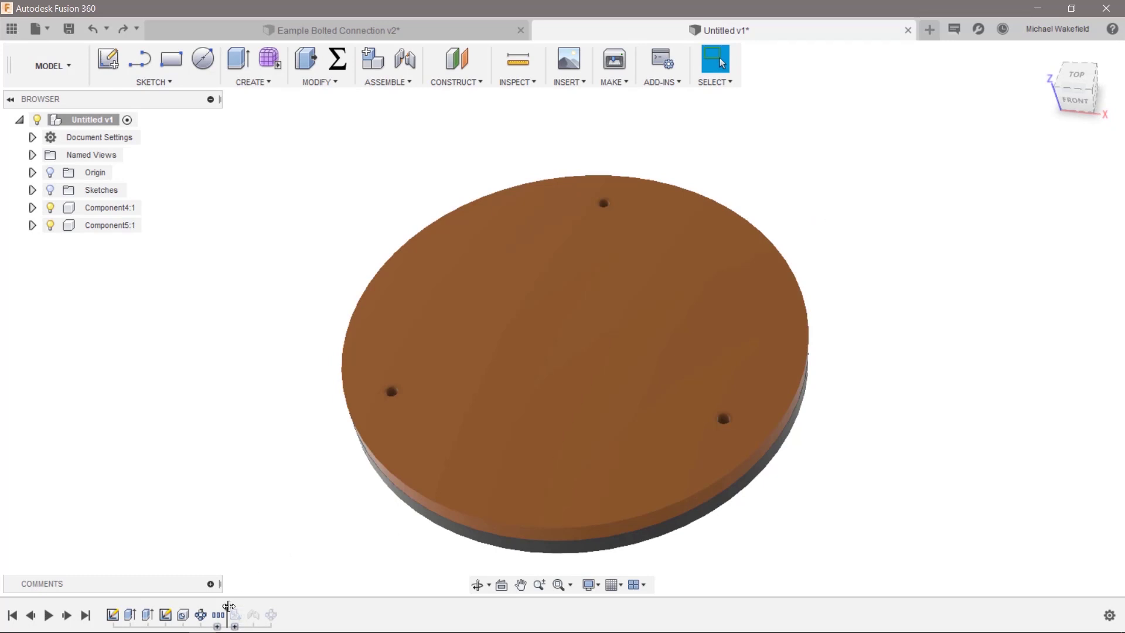
drag(228, 606, 279, 609)
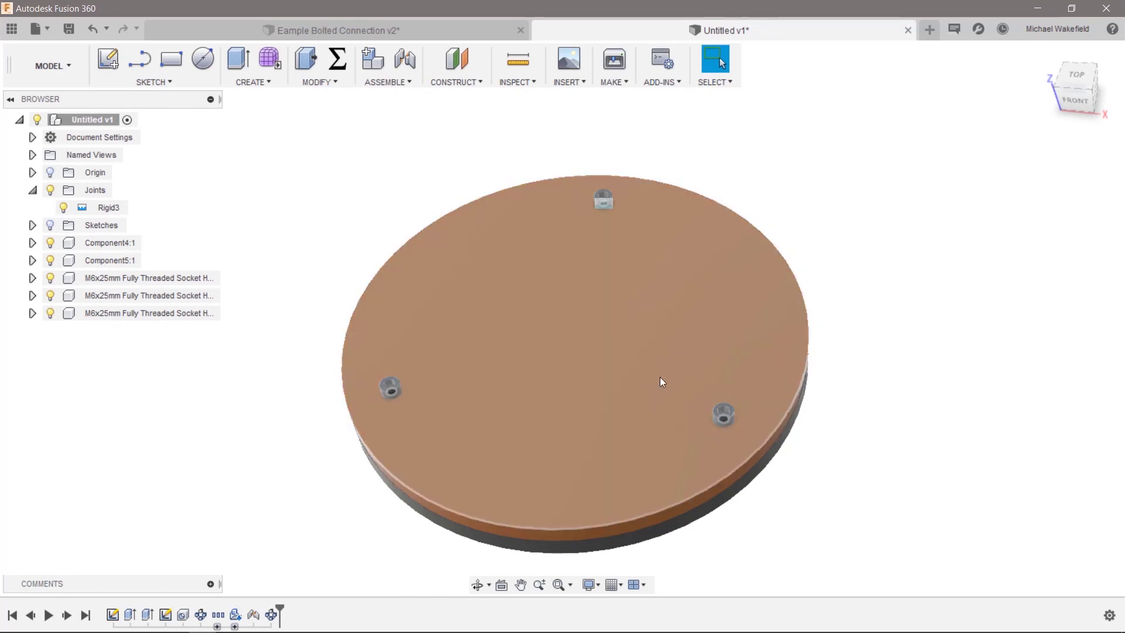
drag(390, 385, 234, 382)
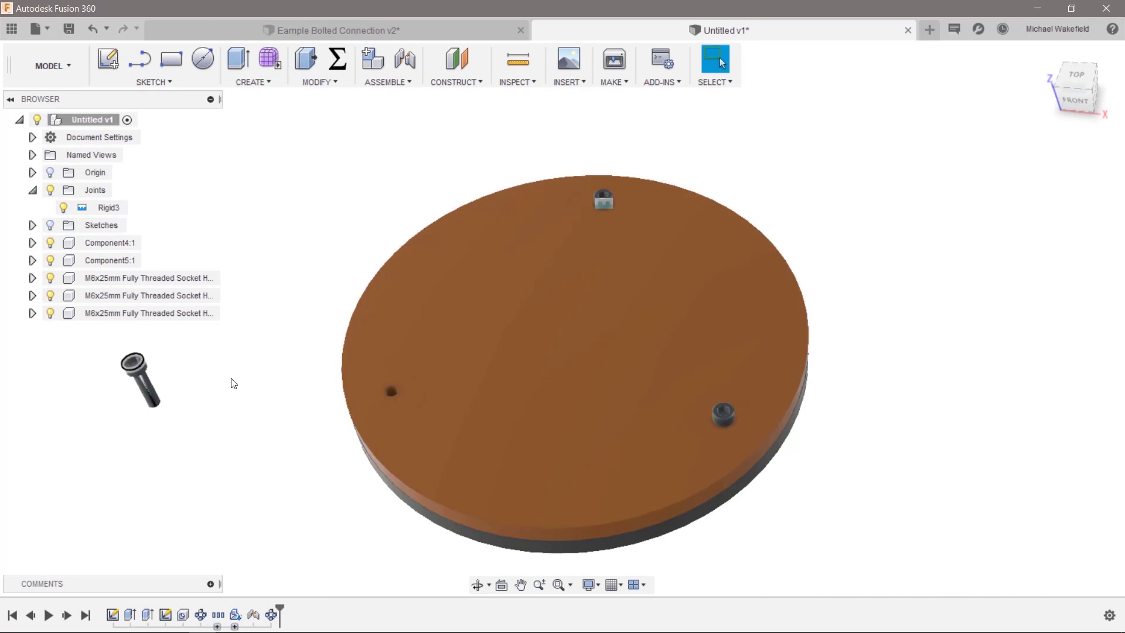
drag(732, 410, 956, 410)
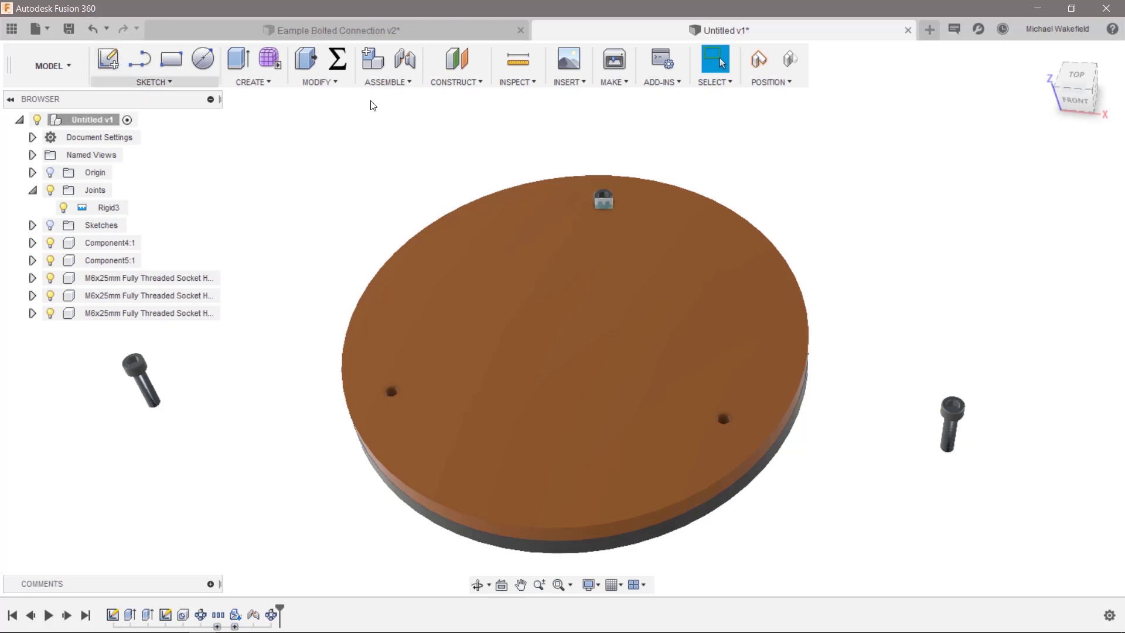
- Revert the bolts into their holes, then drag the right and left bolts beside the plate again
click(755, 60)
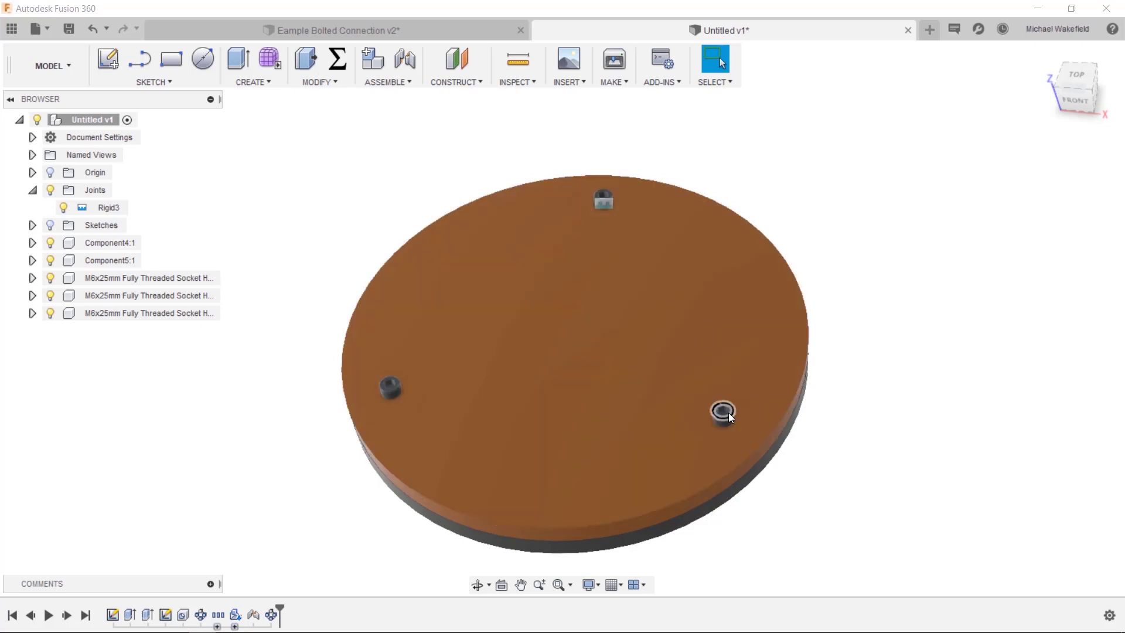
key(ctrl+z)
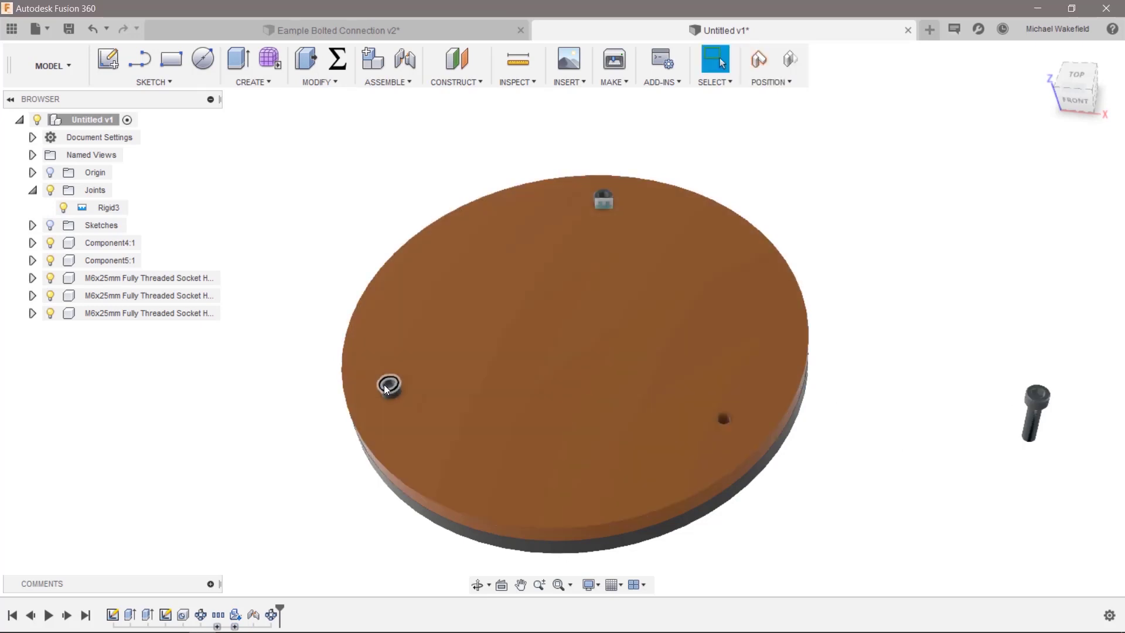
key(ctrl+z)
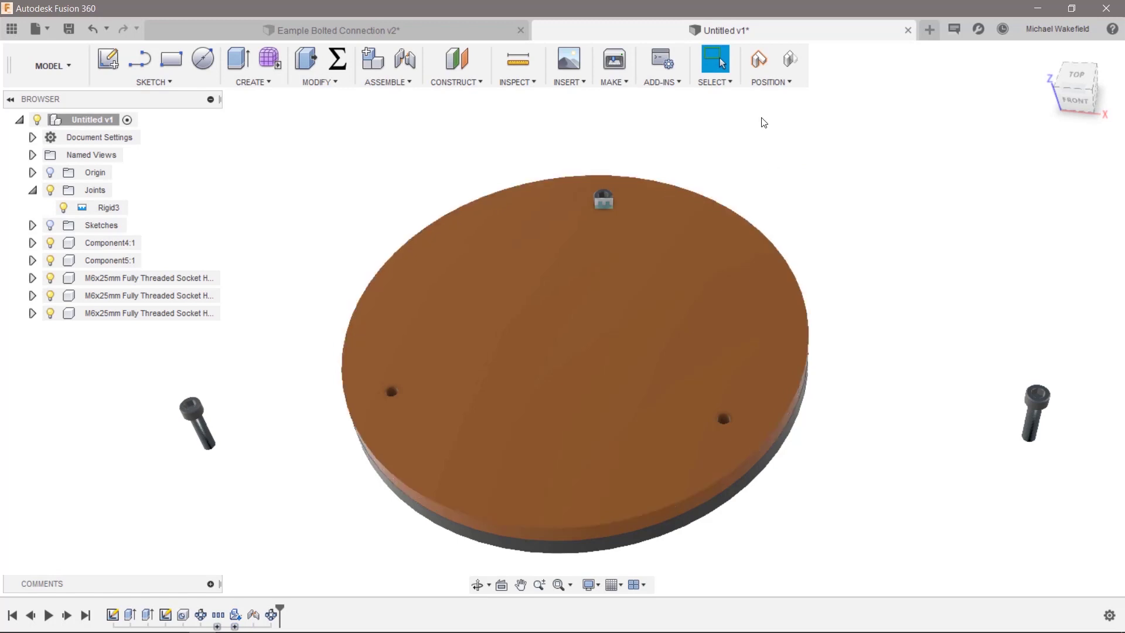
click(788, 60)
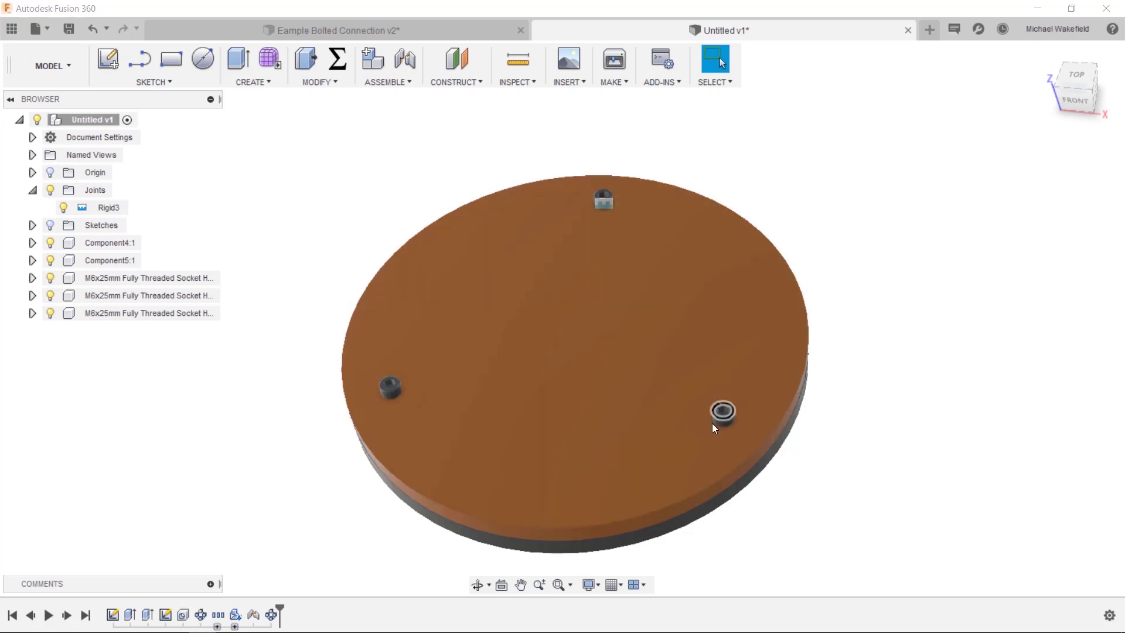
drag(726, 413, 960, 356)
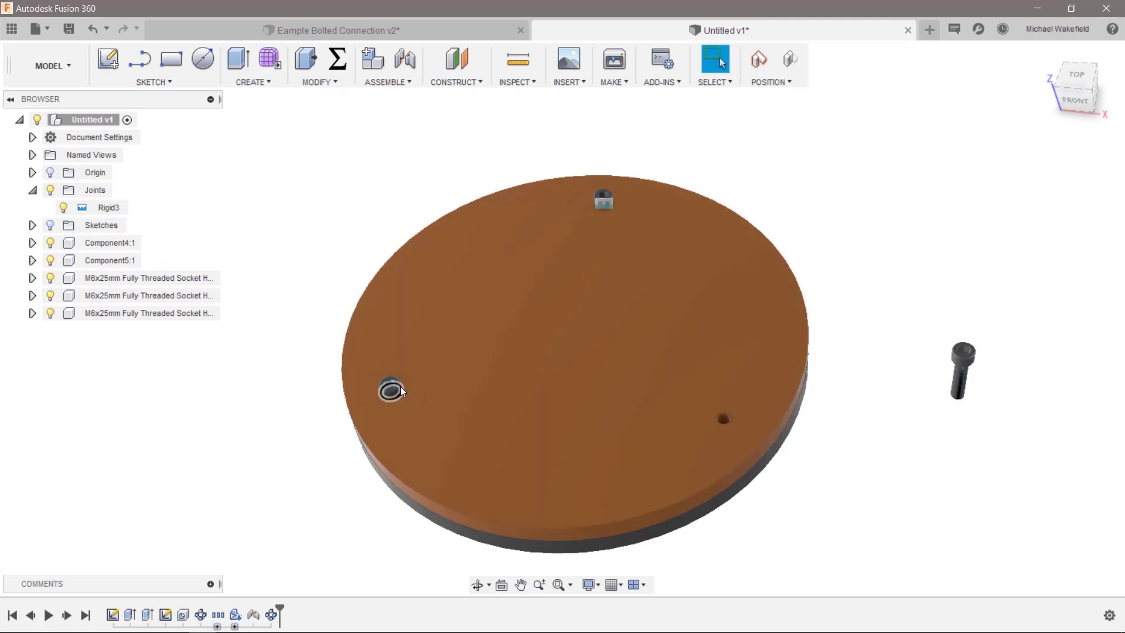
drag(288, 390, 170, 396)
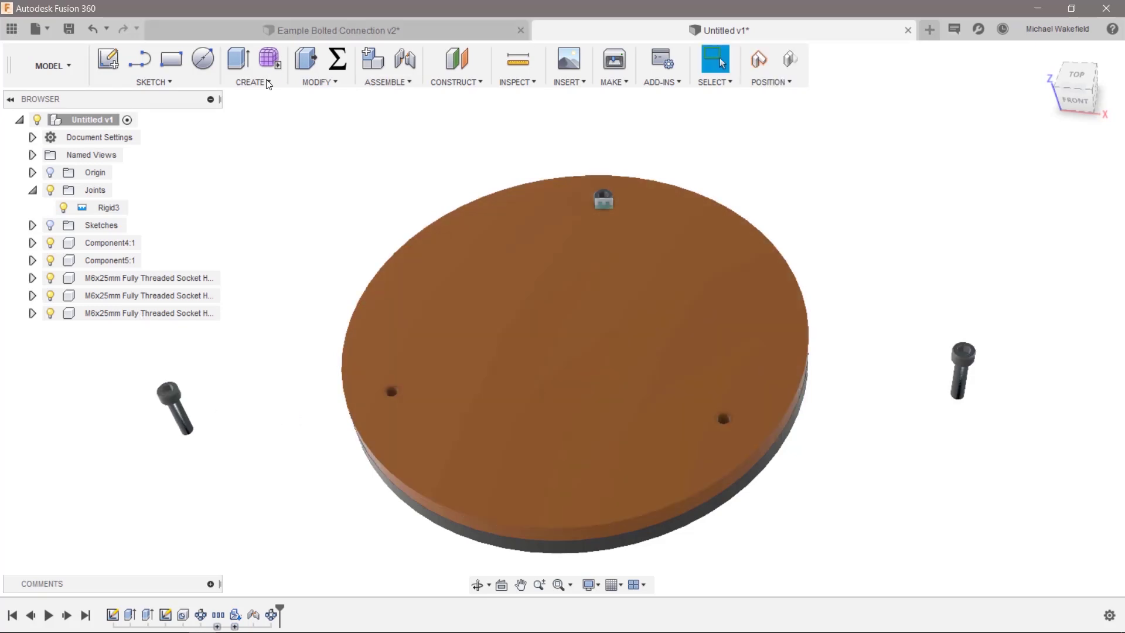
click(317, 82)
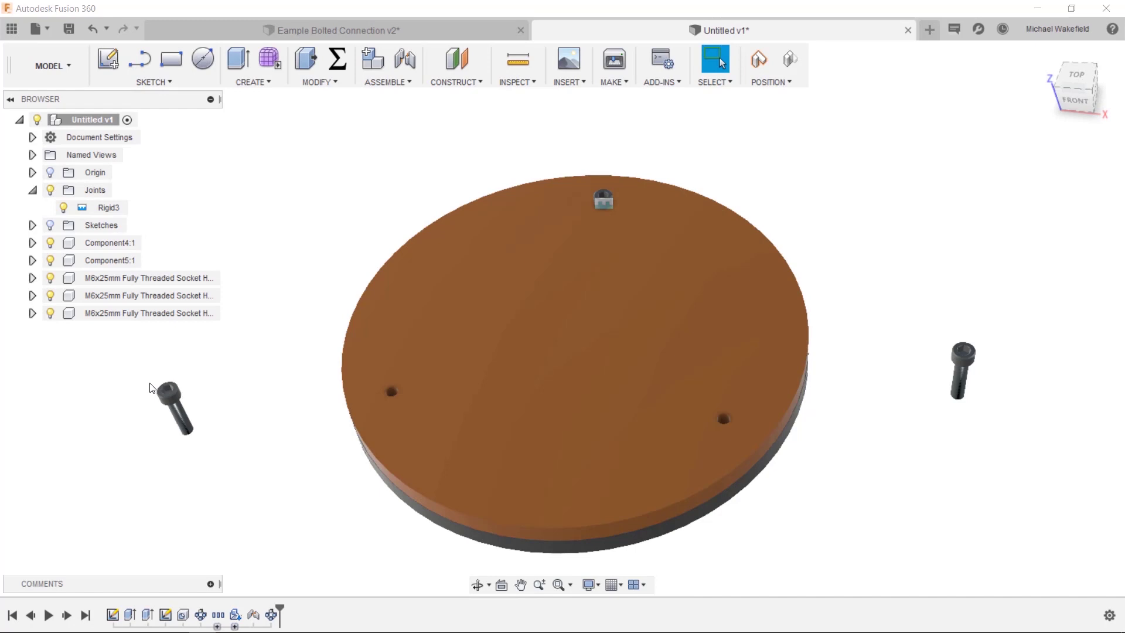
- Capture the moved positions, then undo twice so the bolts return to their holes
click(756, 65)
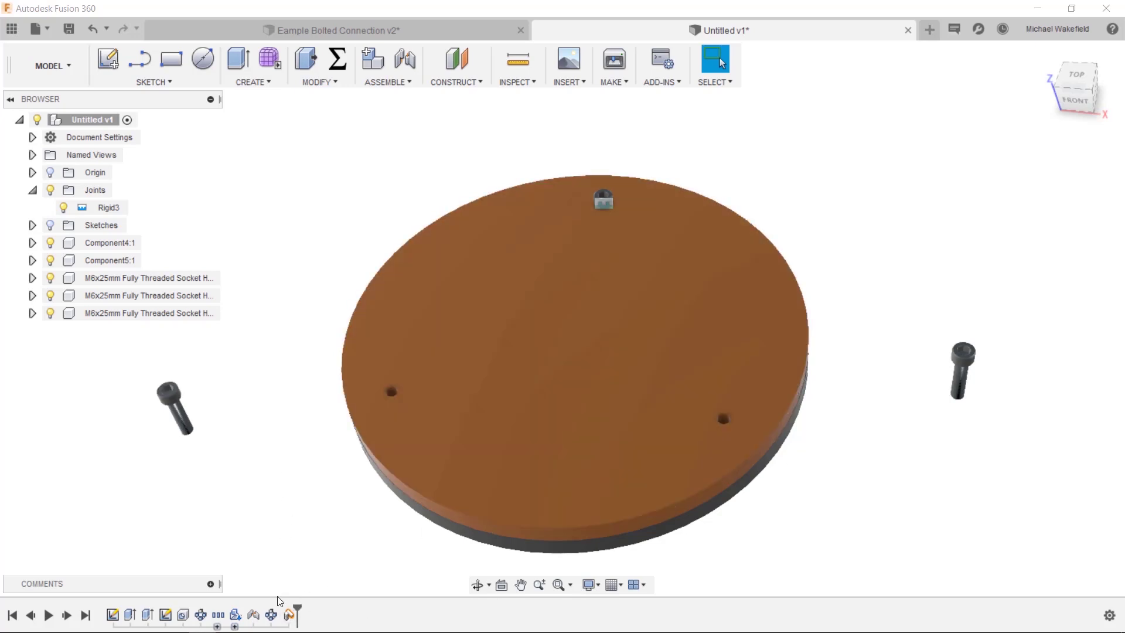
click(93, 30)
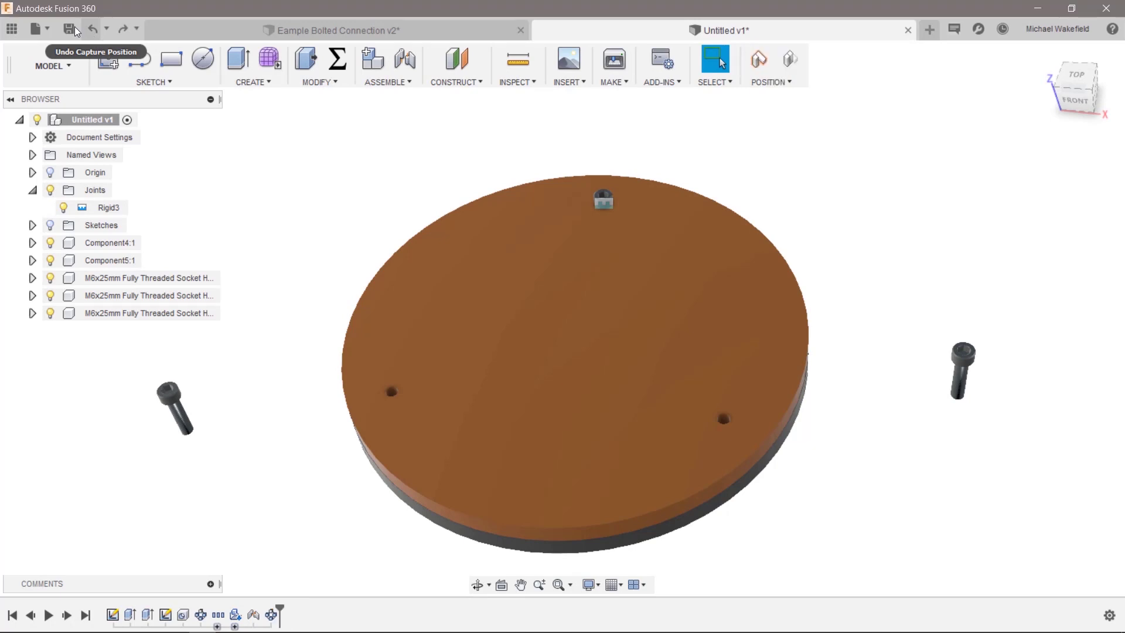
click(93, 30)
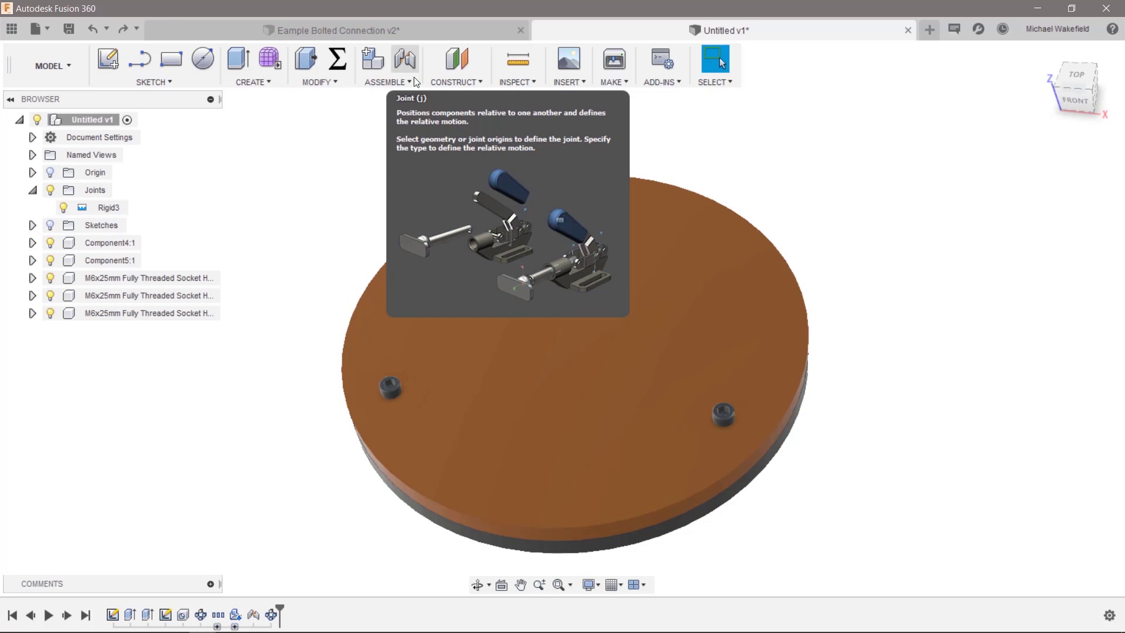
- Check the Rigid3 joint, then open the ASSEMBLE dropdown toward As-built Joint
click(611, 202)
key(Escape)
click(386, 82)
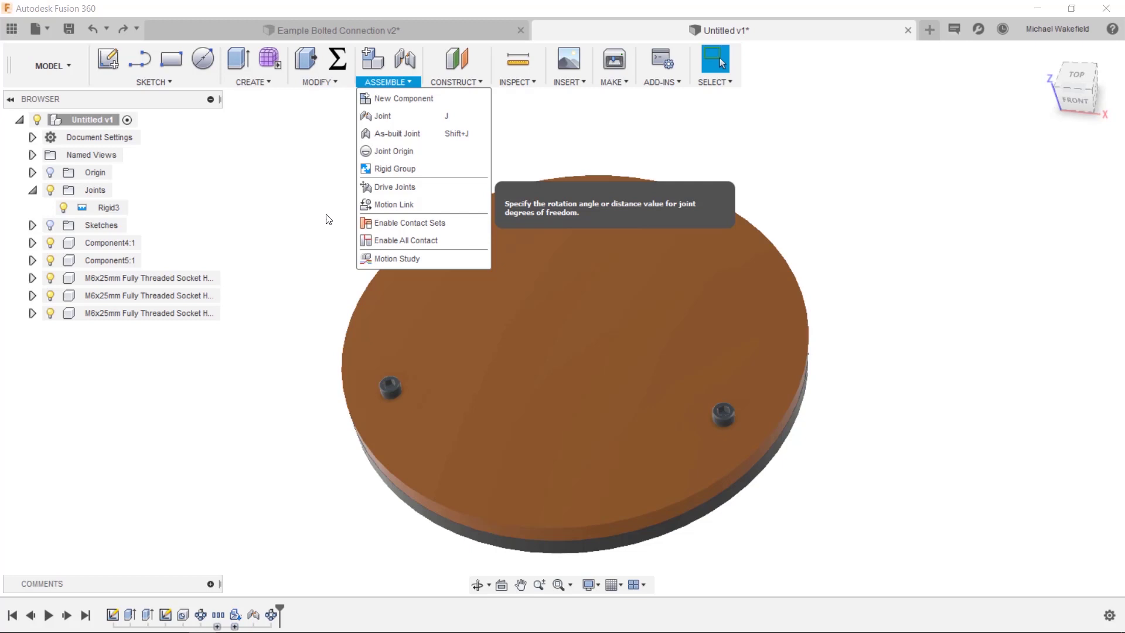
- Create an as-built rigid joint between the lower-right bolt and the plate
click(396, 134)
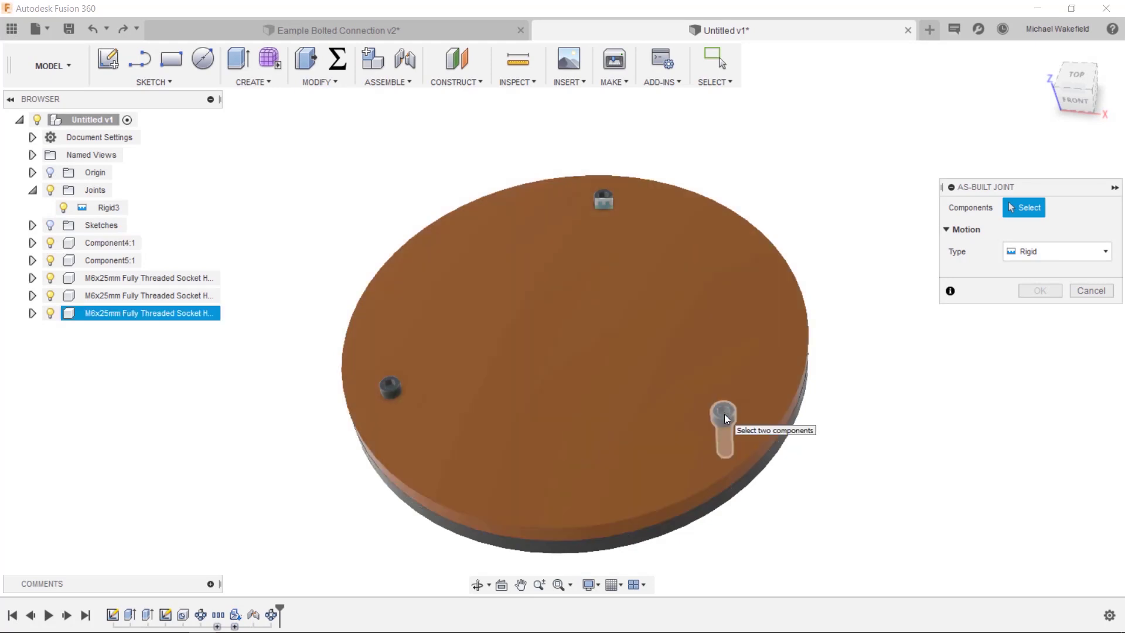
click(724, 413)
click(574, 256)
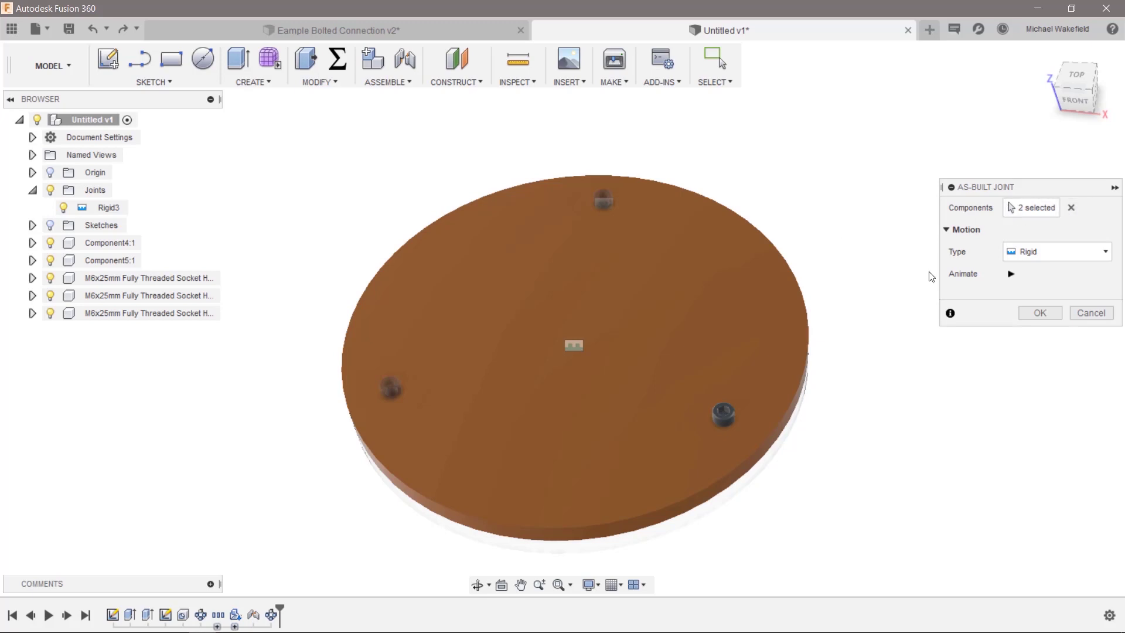
click(1040, 313)
- Add a second as-built rigid joint for the left bolt, then review Rigid3, Rigid4 and Rigid5
right_click(946, 279)
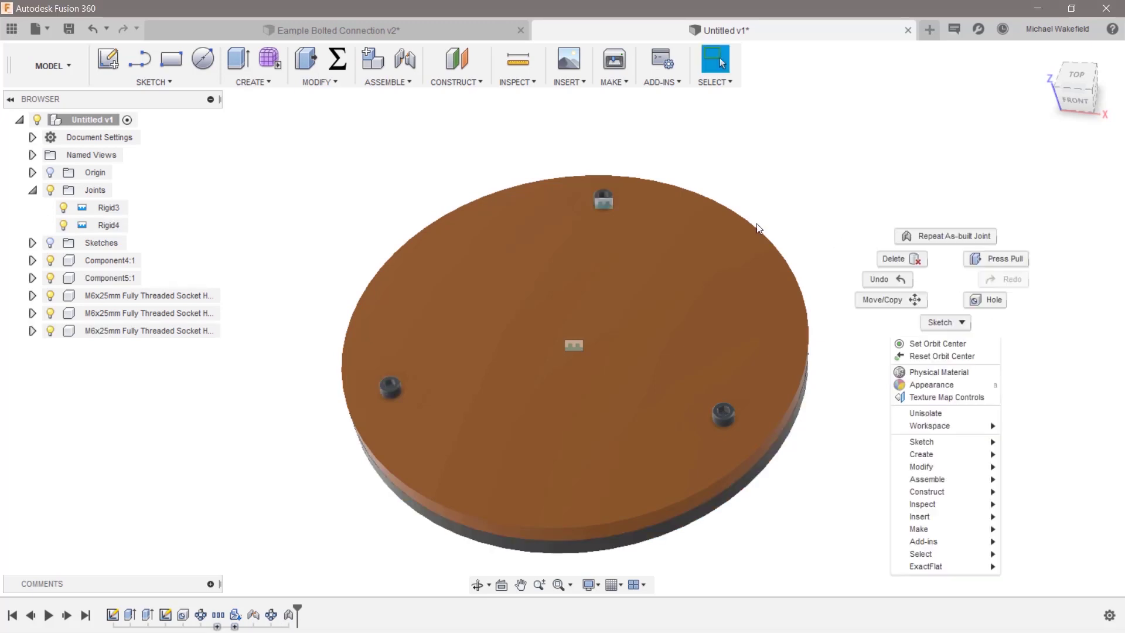
click(759, 191)
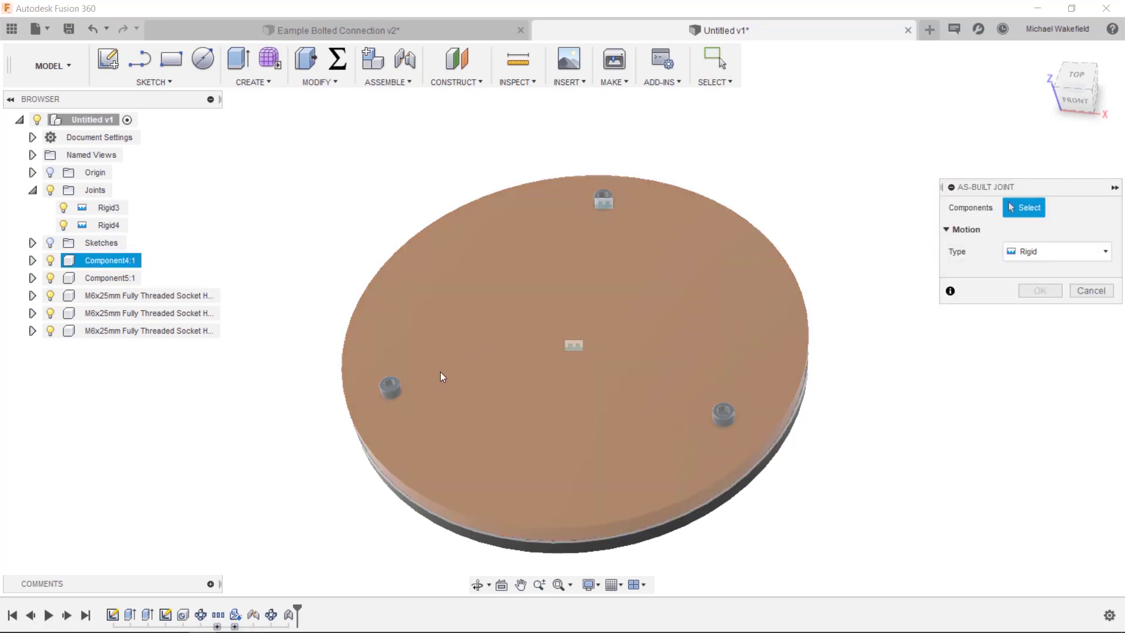
click(398, 282)
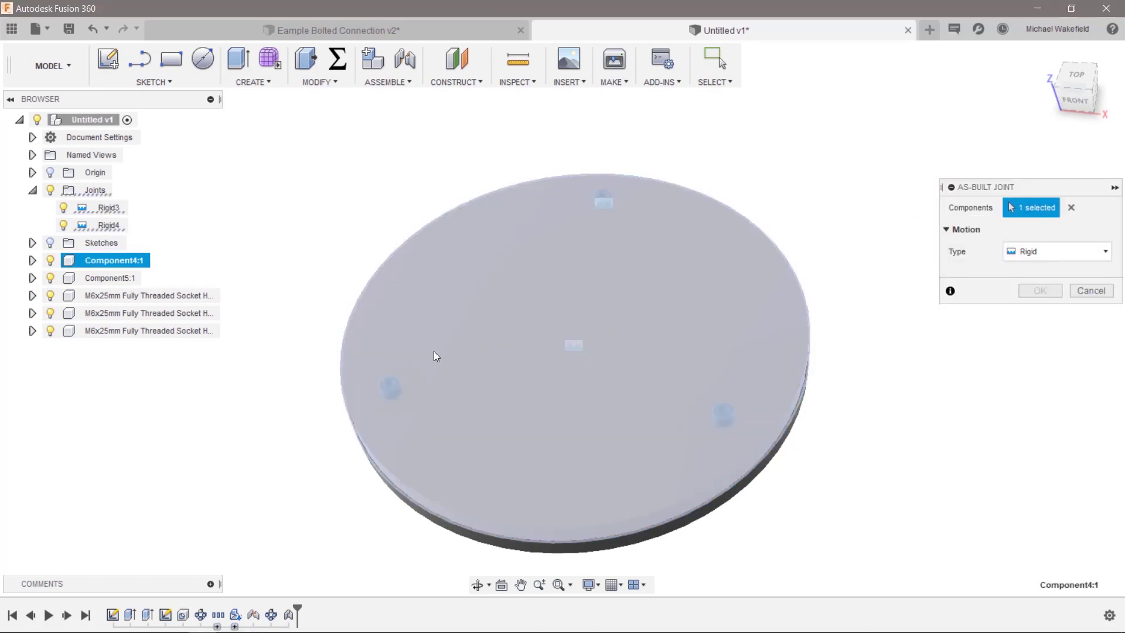
click(386, 391)
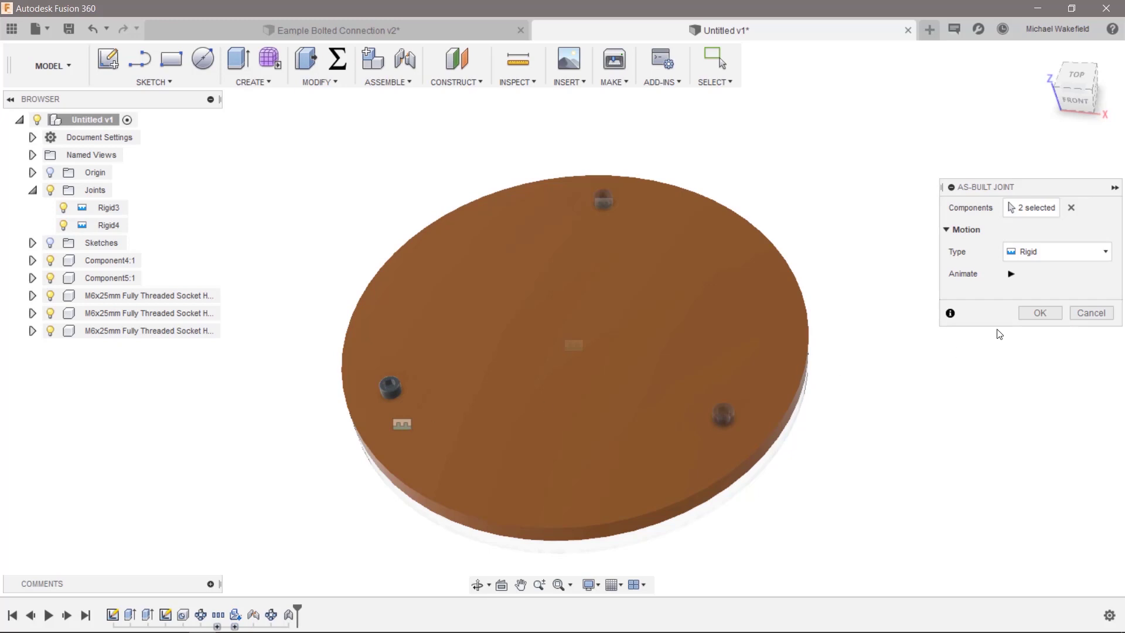
click(1039, 312)
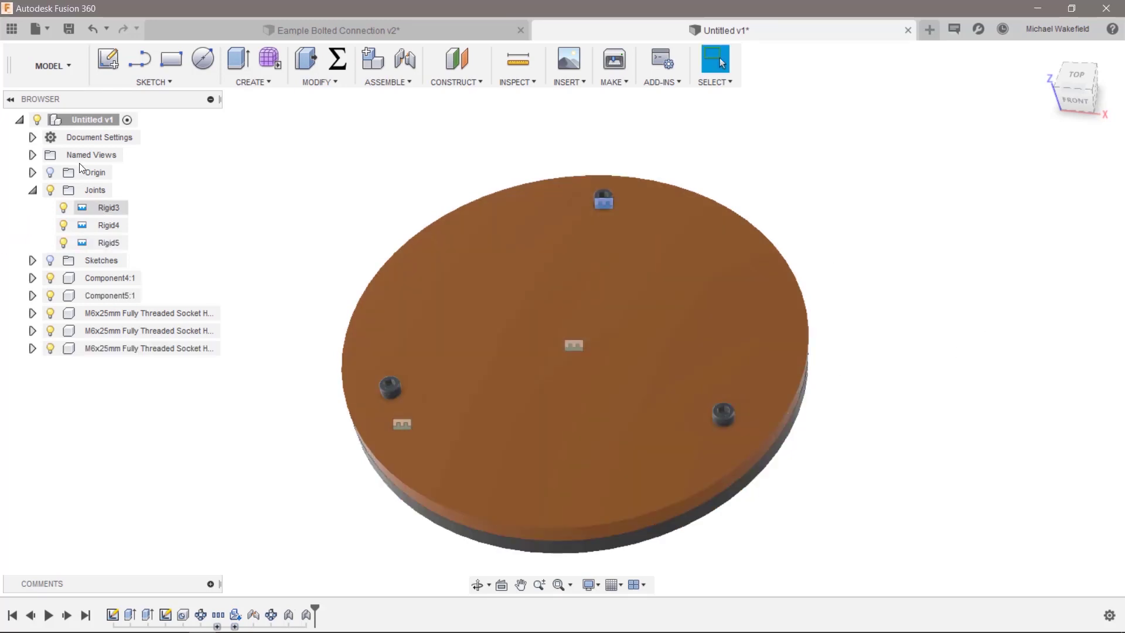
click(108, 207)
click(109, 225)
click(117, 243)
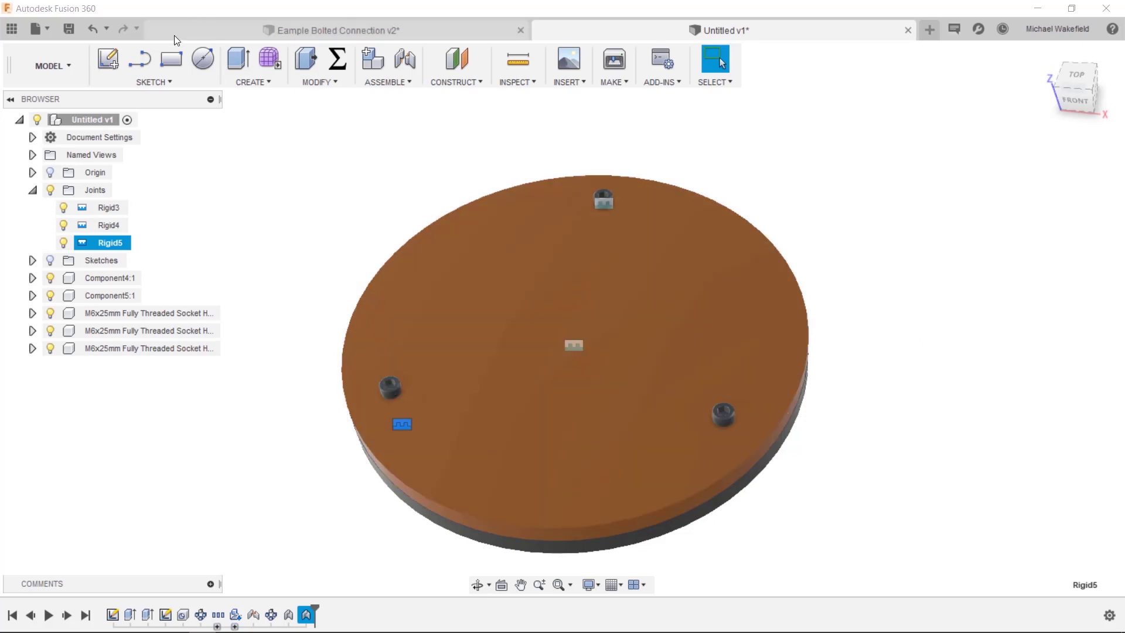
- Undo the trial joints and create RigidGroup4 from the plate and all three bolts
key(ctrl+z)
key(ctrl+z)
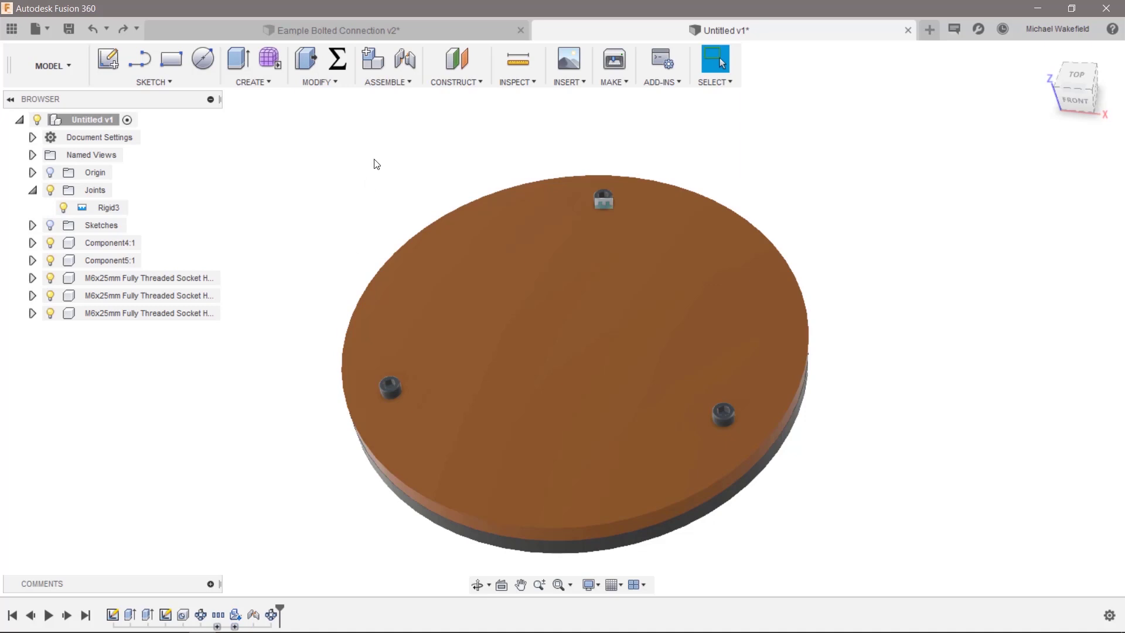
click(392, 84)
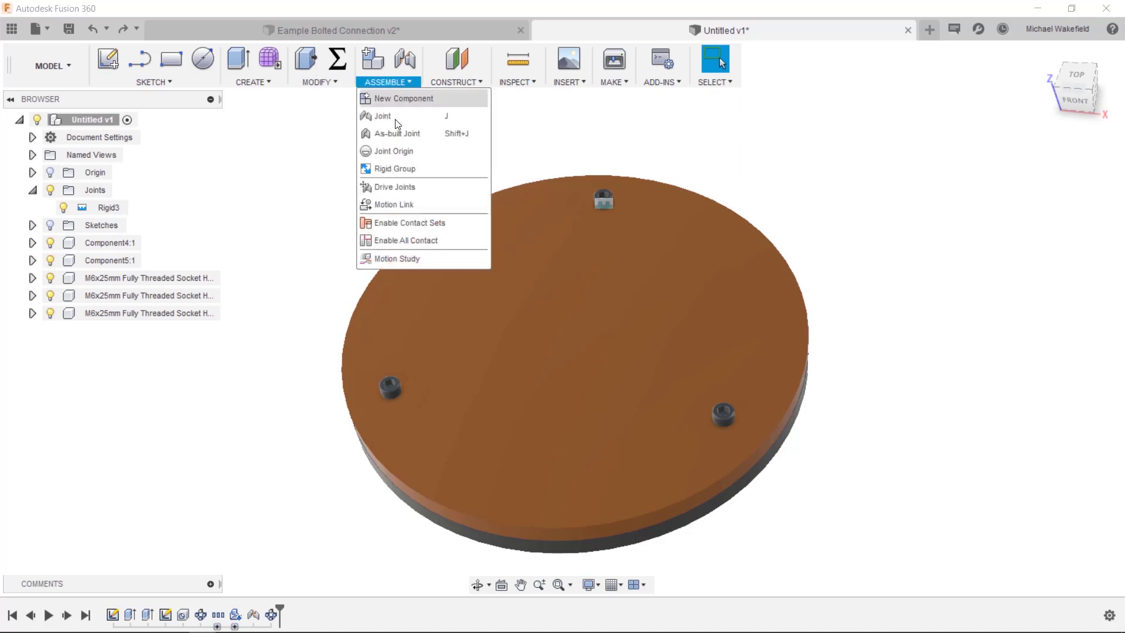
click(390, 170)
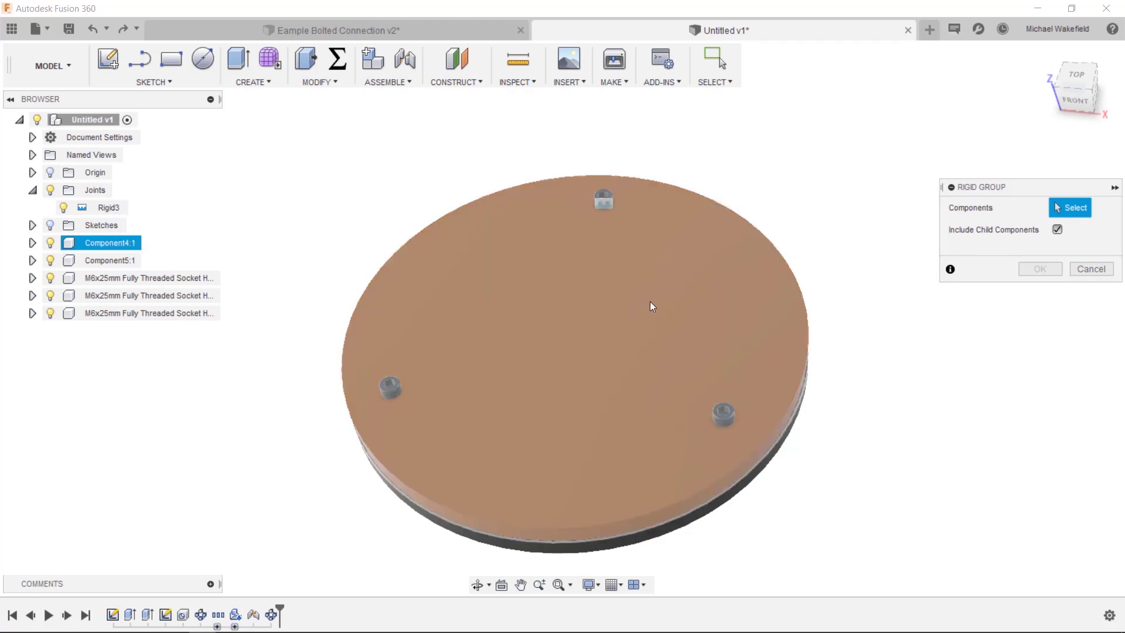
click(649, 301)
click(733, 428)
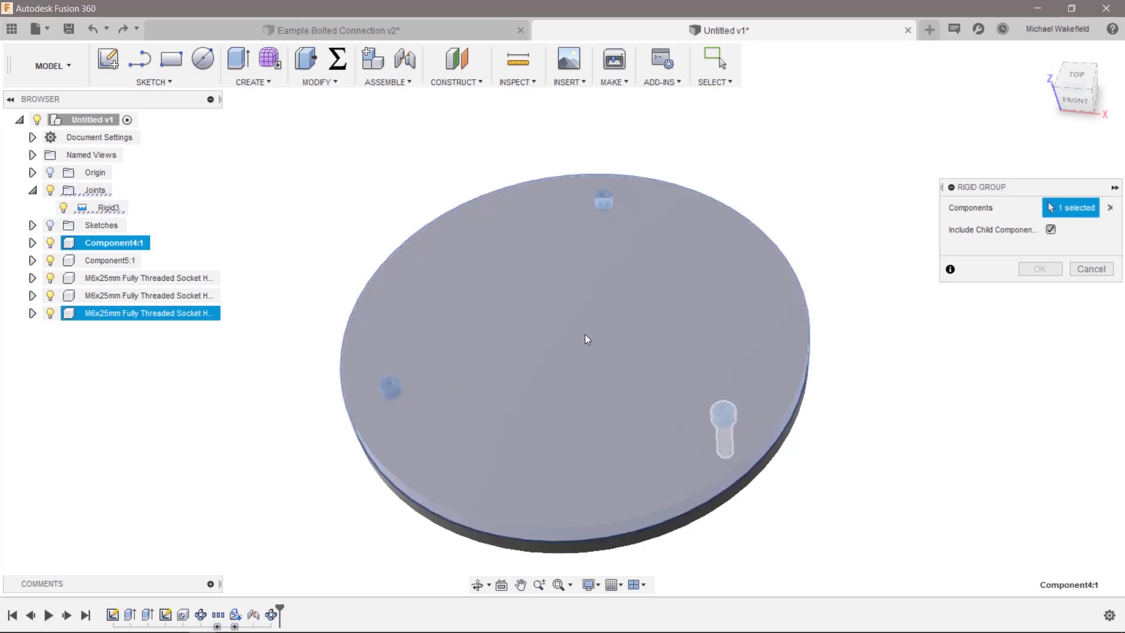
click(391, 388)
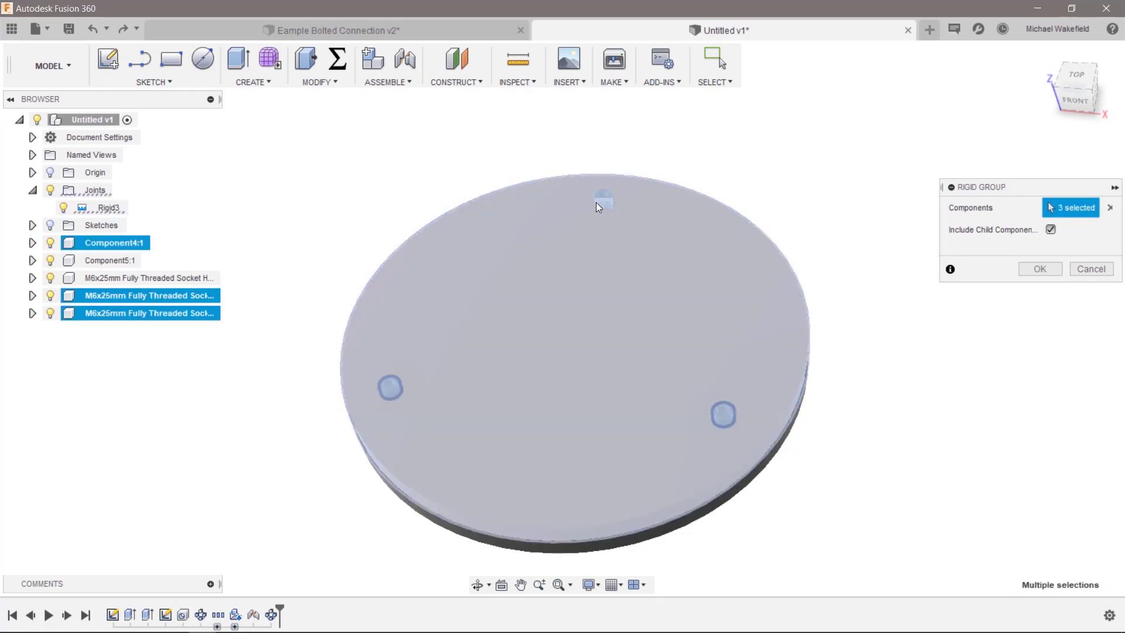
click(597, 201)
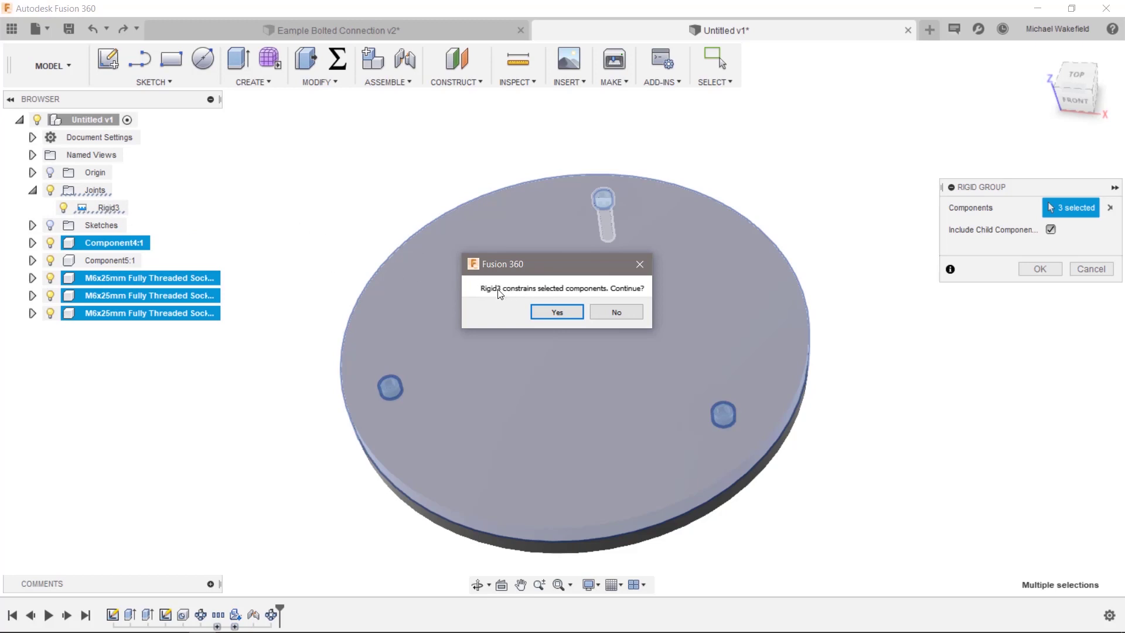
click(573, 312)
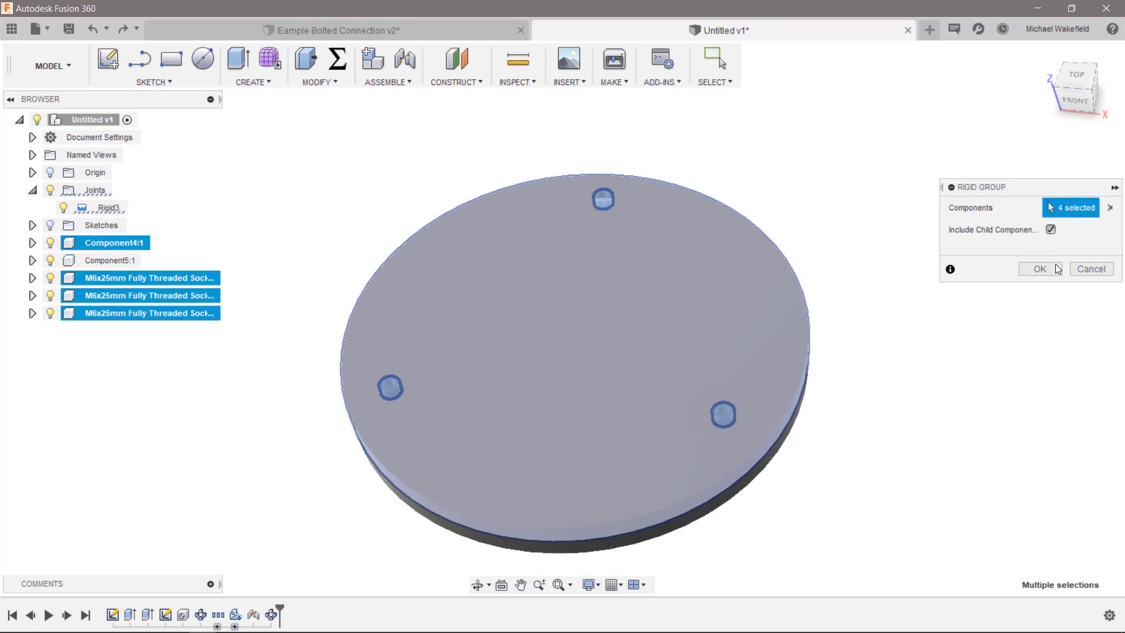
click(1040, 269)
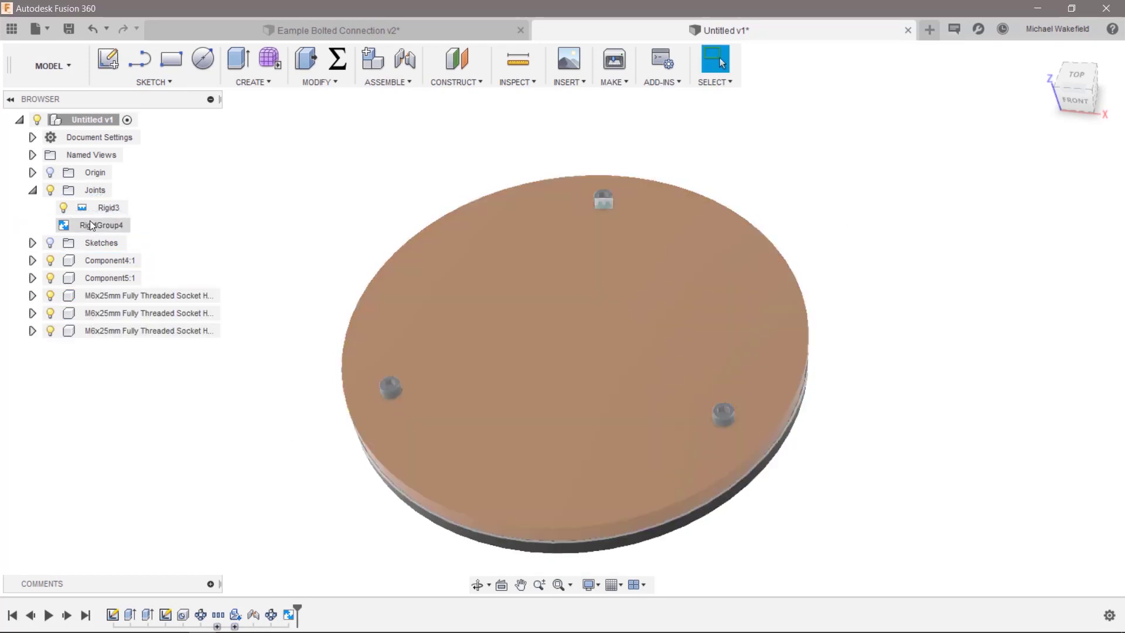
- Try deleting the Rigid3 joint and restore it with undo
click(103, 208)
right_click(103, 209)
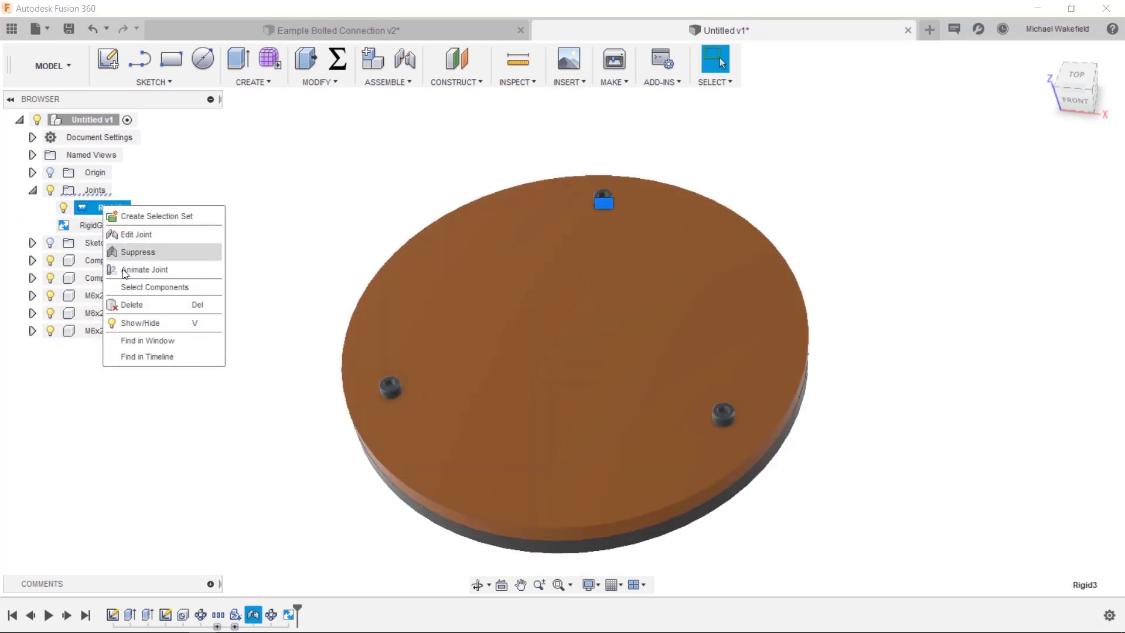
click(129, 303)
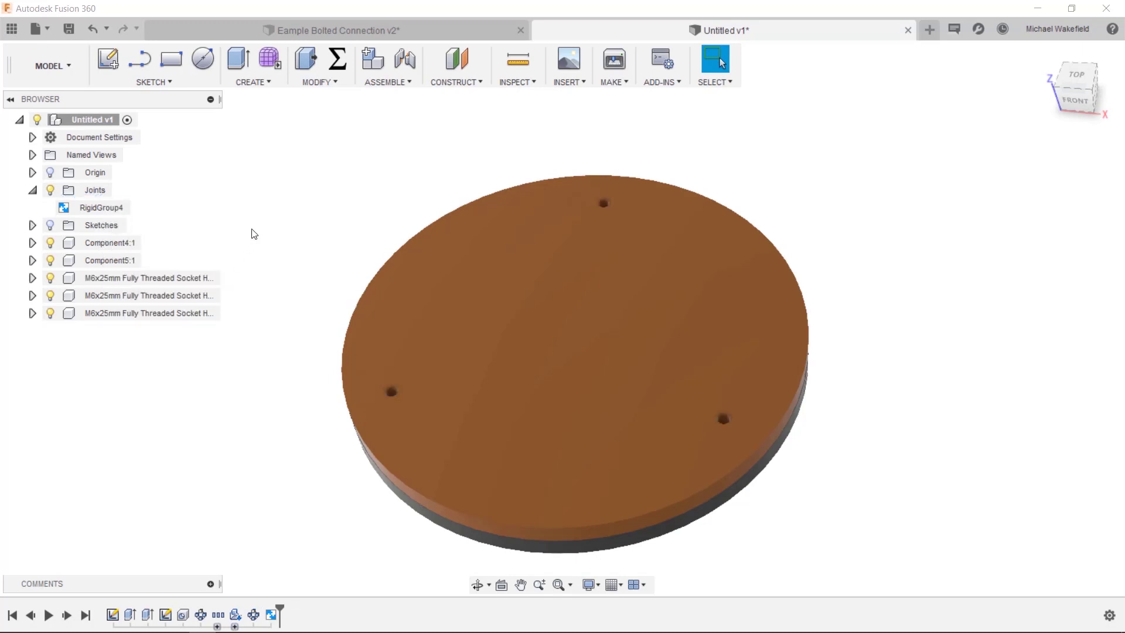
click(90, 30)
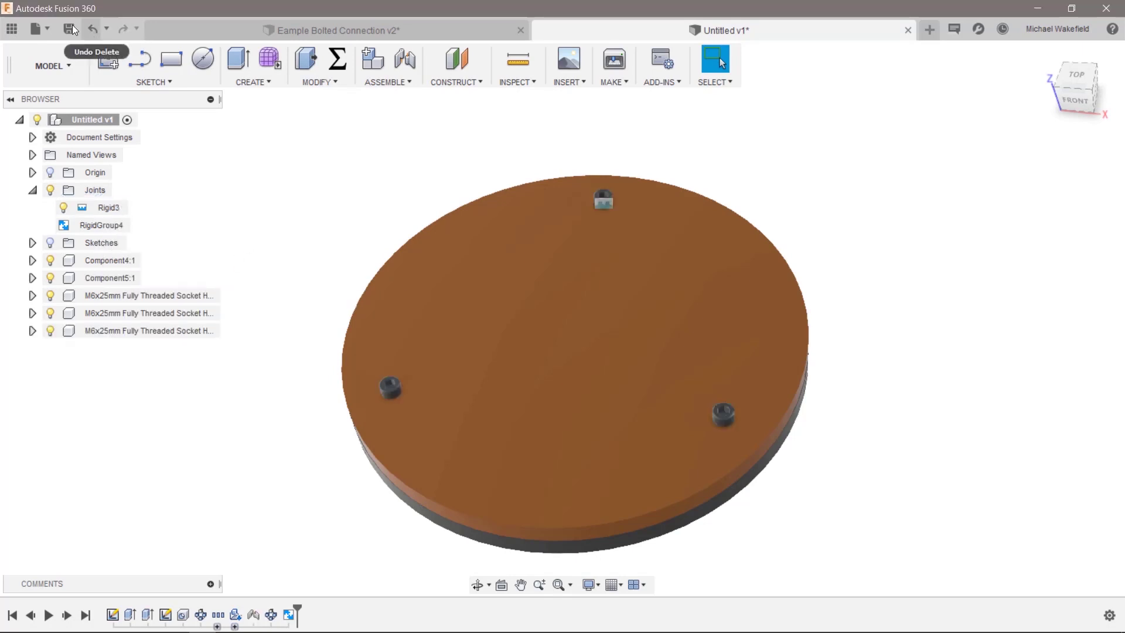
click(108, 207)
right_click(103, 207)
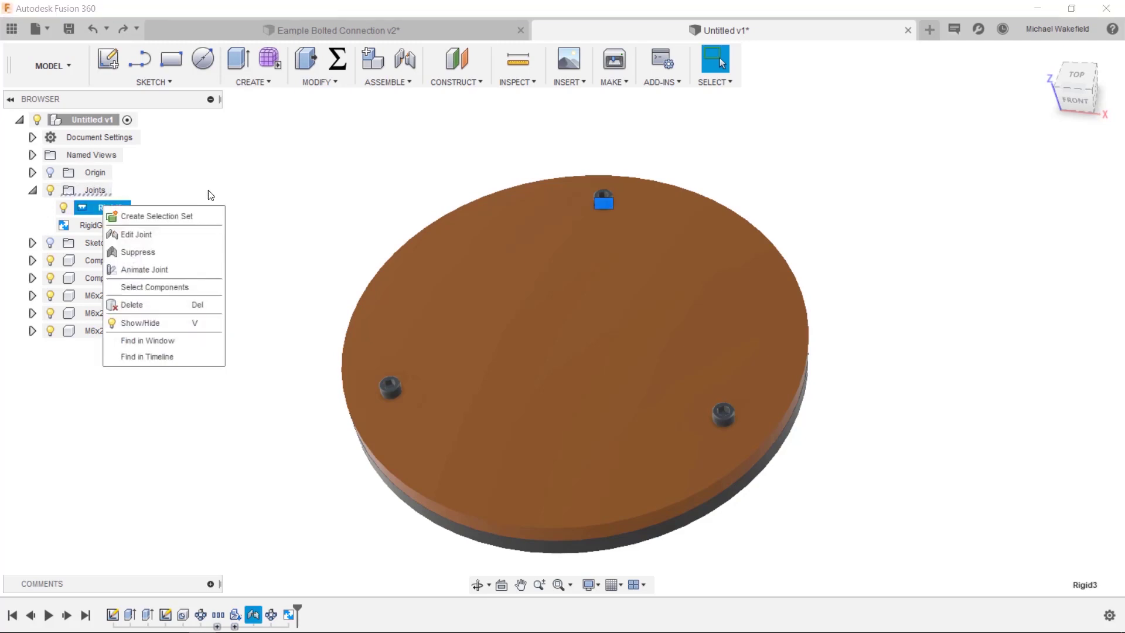
click(168, 155)
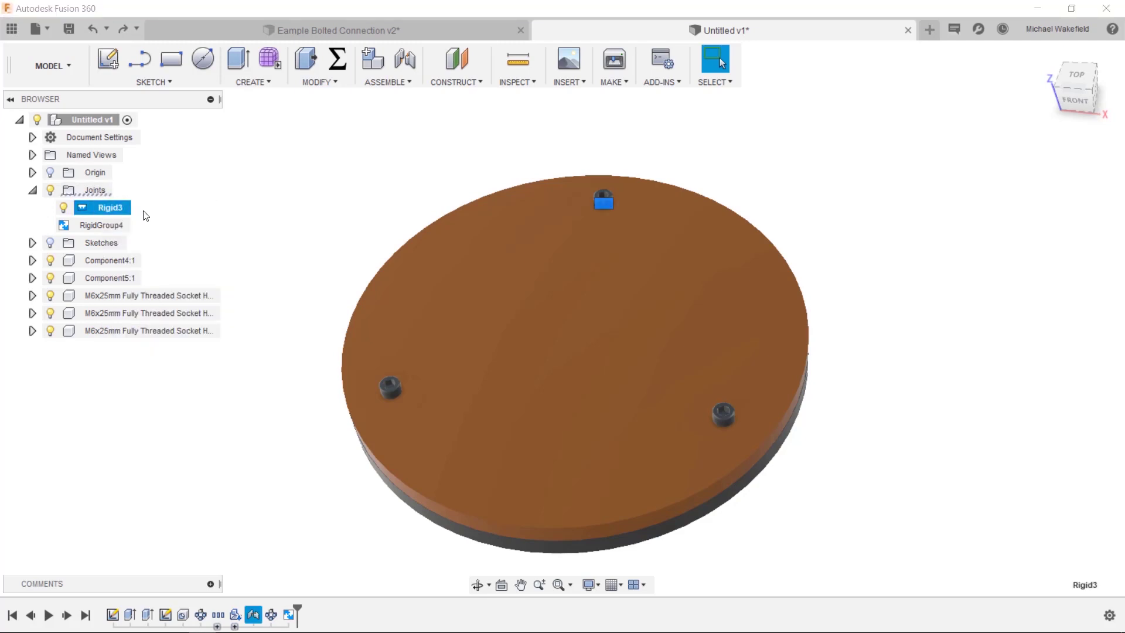
right_click(106, 208)
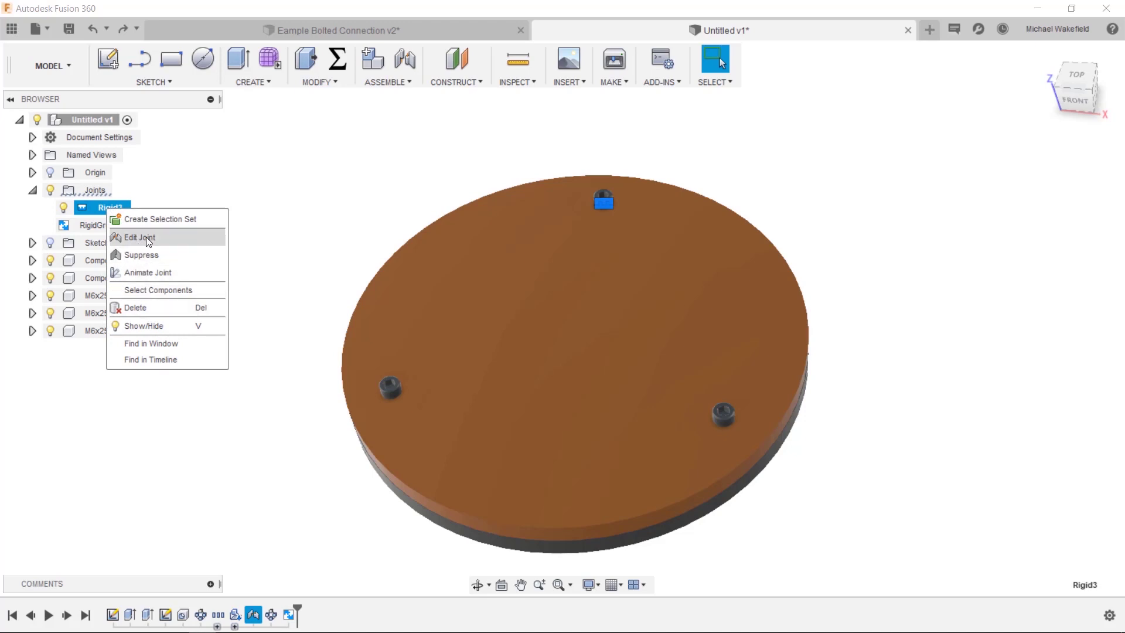
click(142, 307)
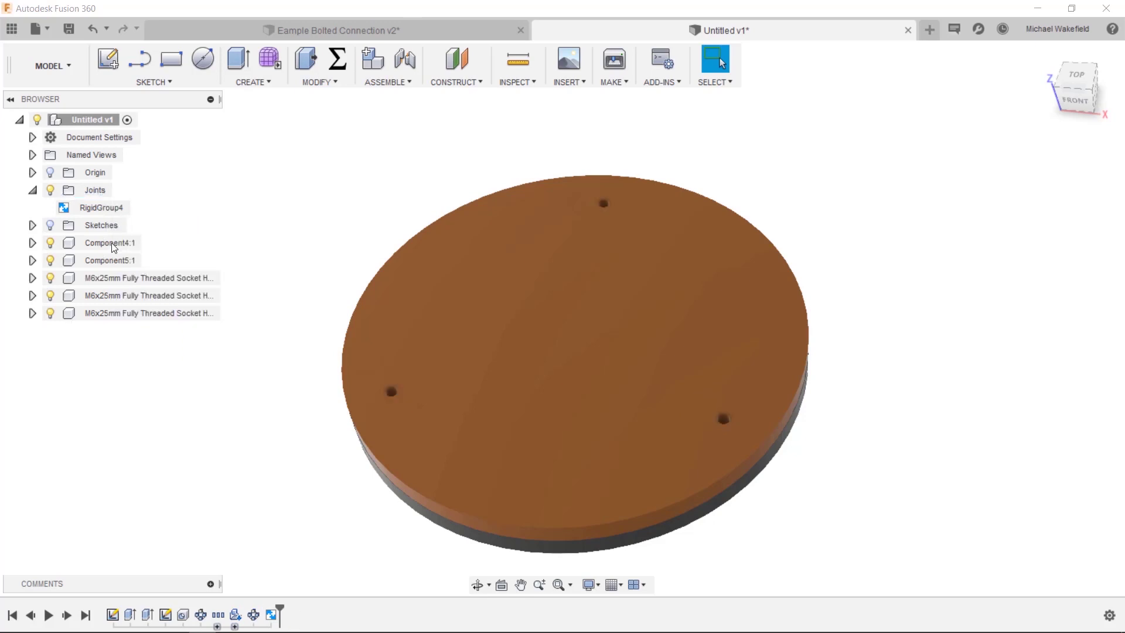
click(91, 29)
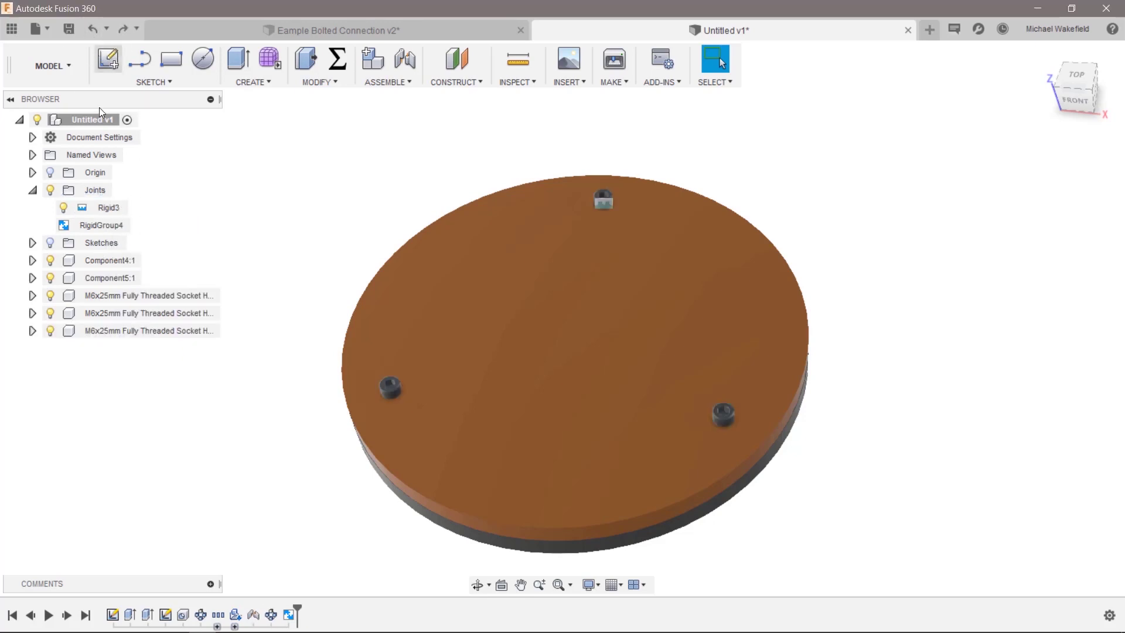
- Suppress Rigid3 and drag the bolted top plate off the dark base plate
right_click(103, 208)
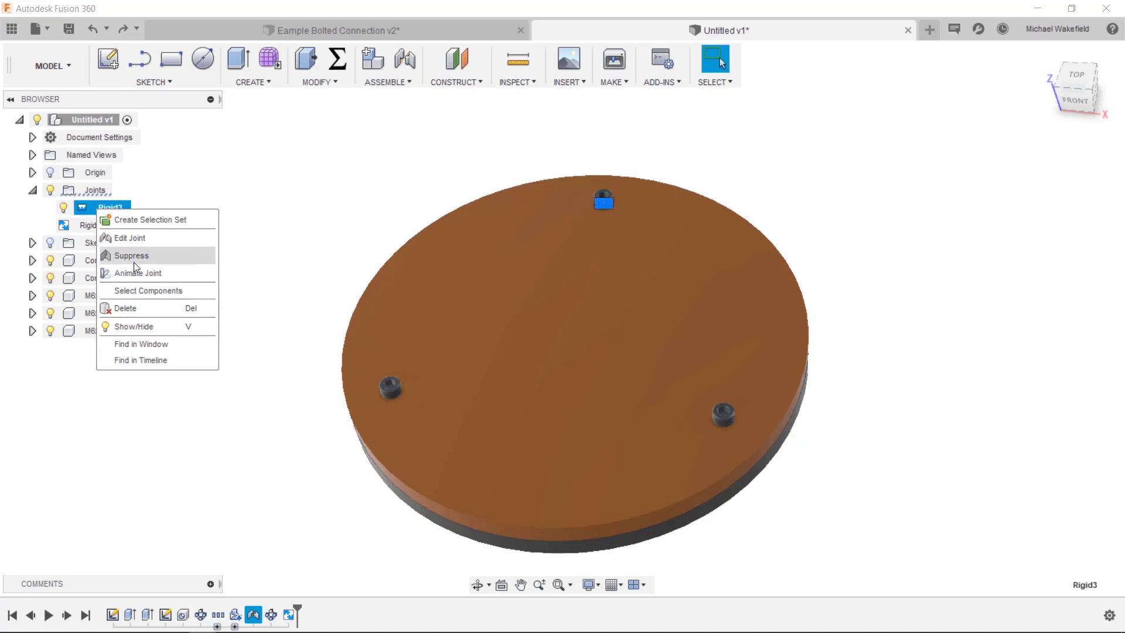
click(134, 260)
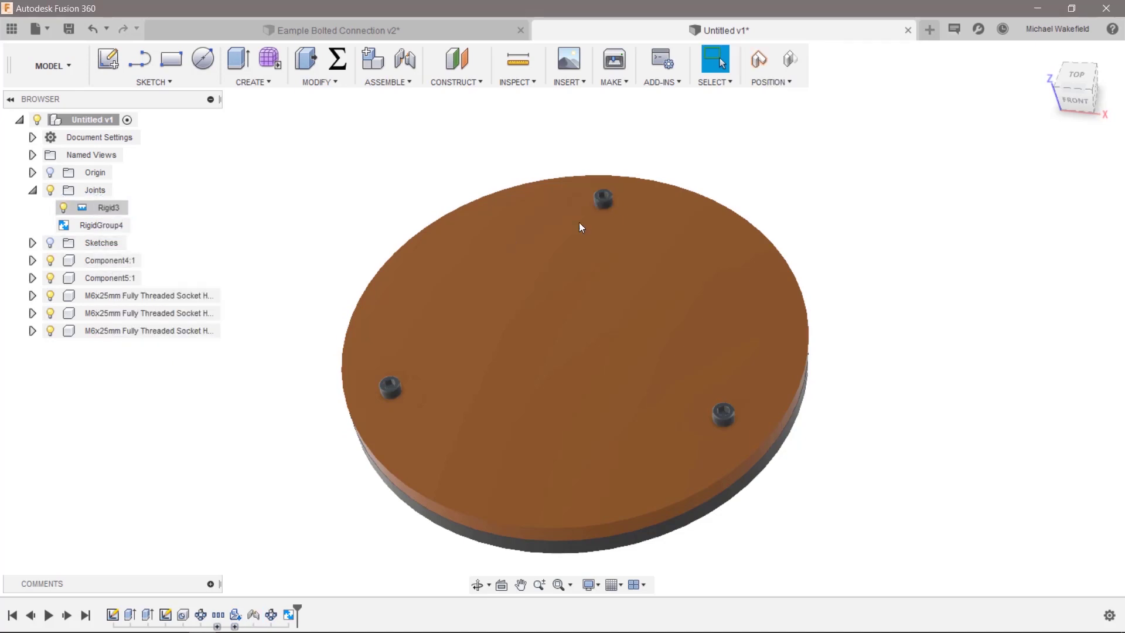
drag(604, 202, 560, 162)
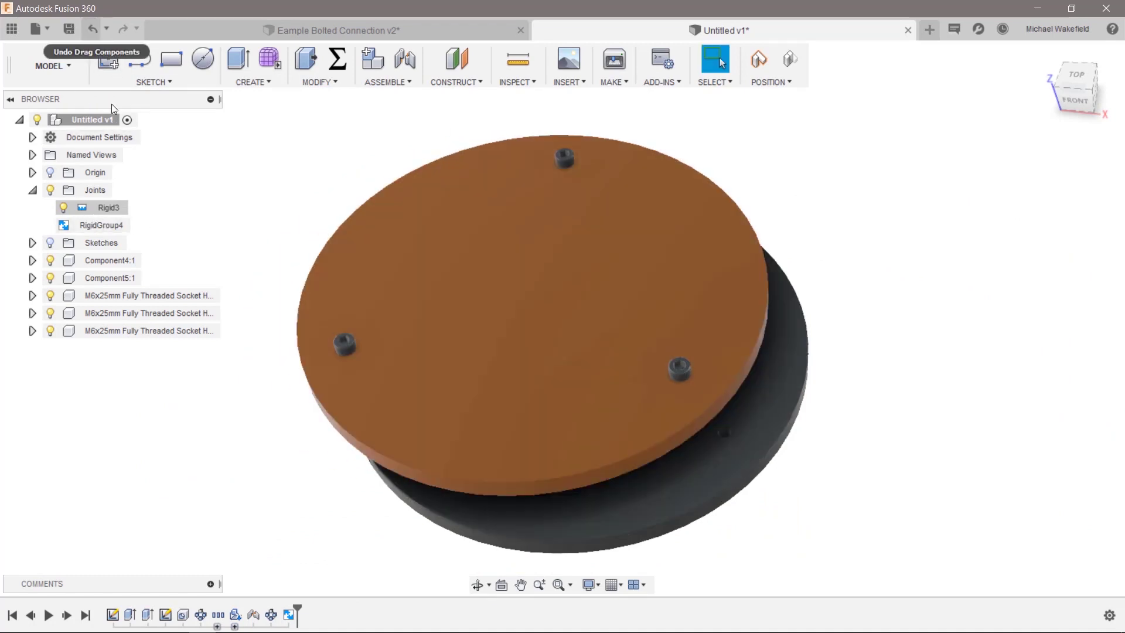
- Undo the plate drag and edit RigidGroup4 to also include Component5:1
click(94, 32)
click(96, 226)
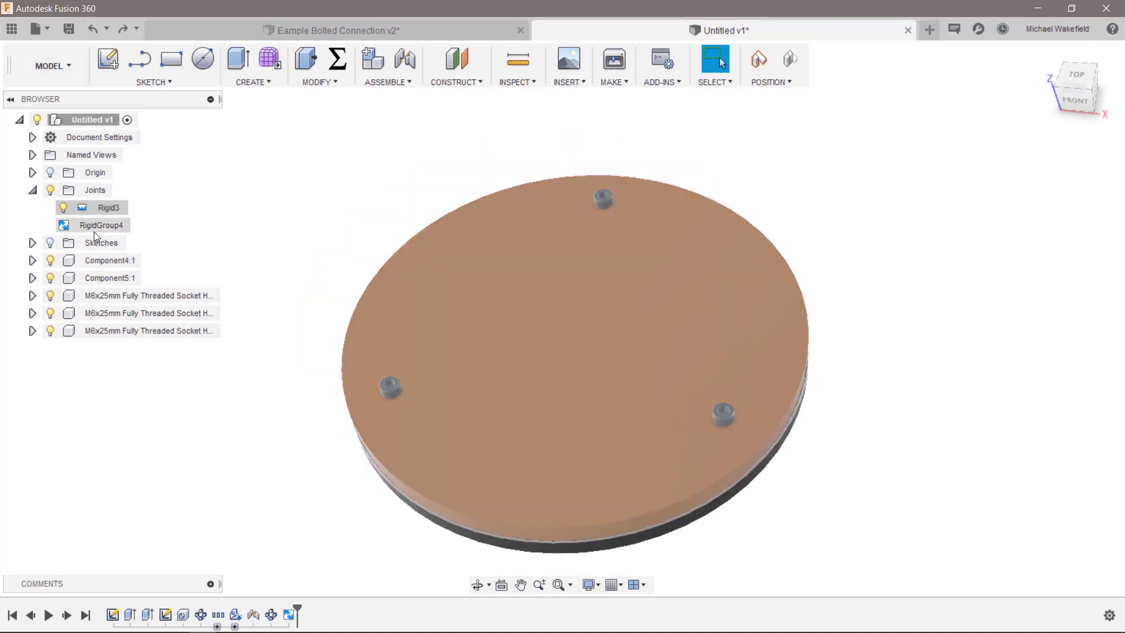
right_click(63, 225)
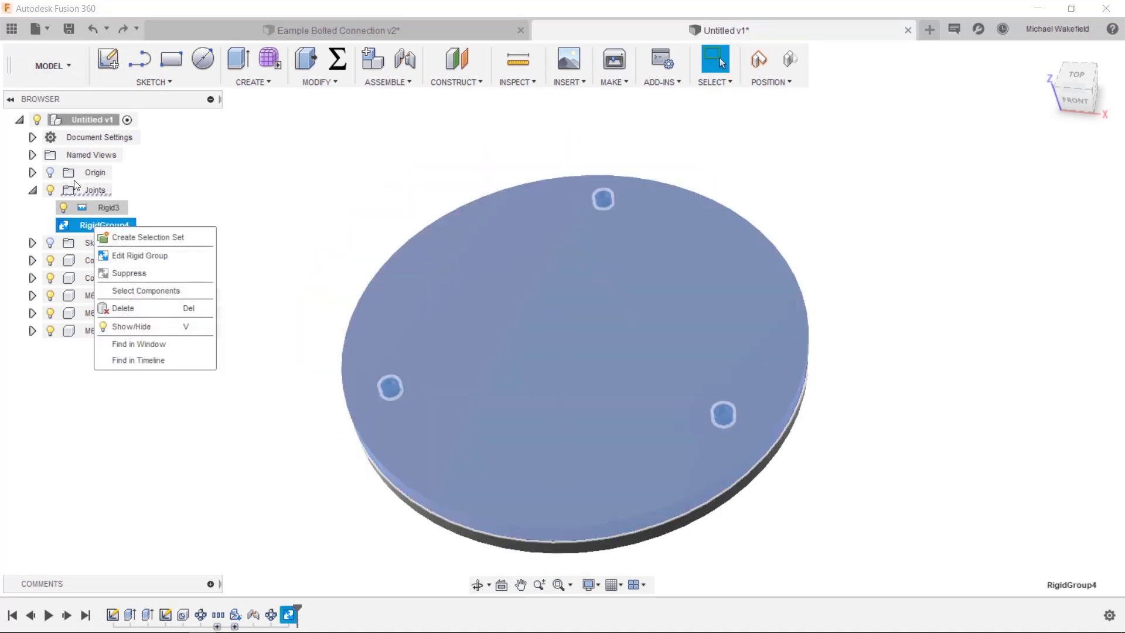
click(127, 255)
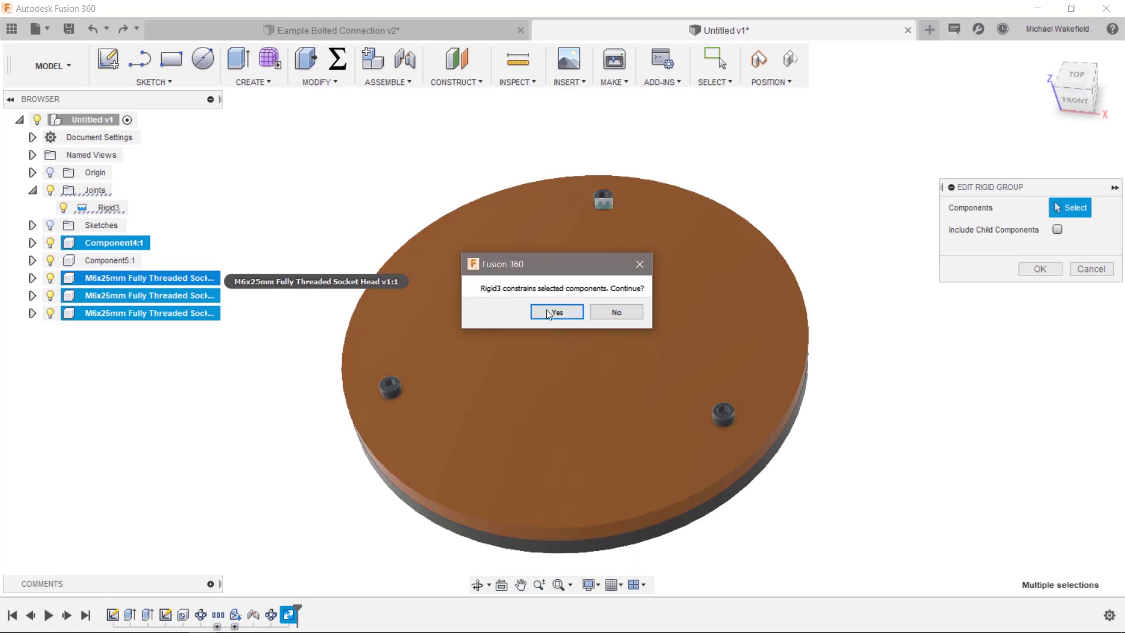
click(555, 311)
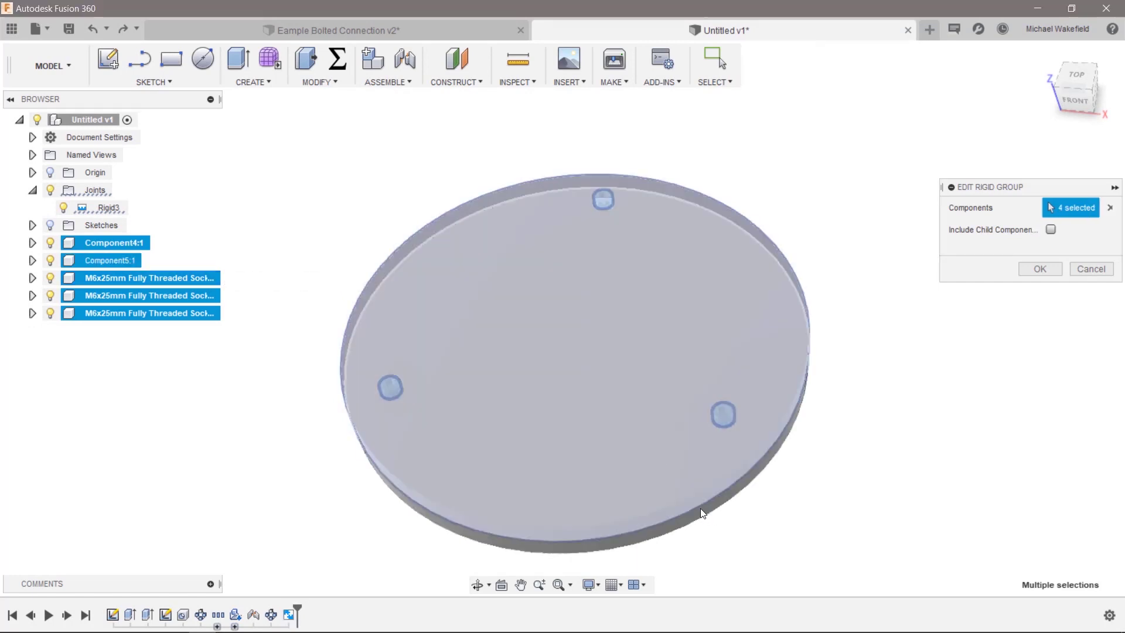
click(566, 412)
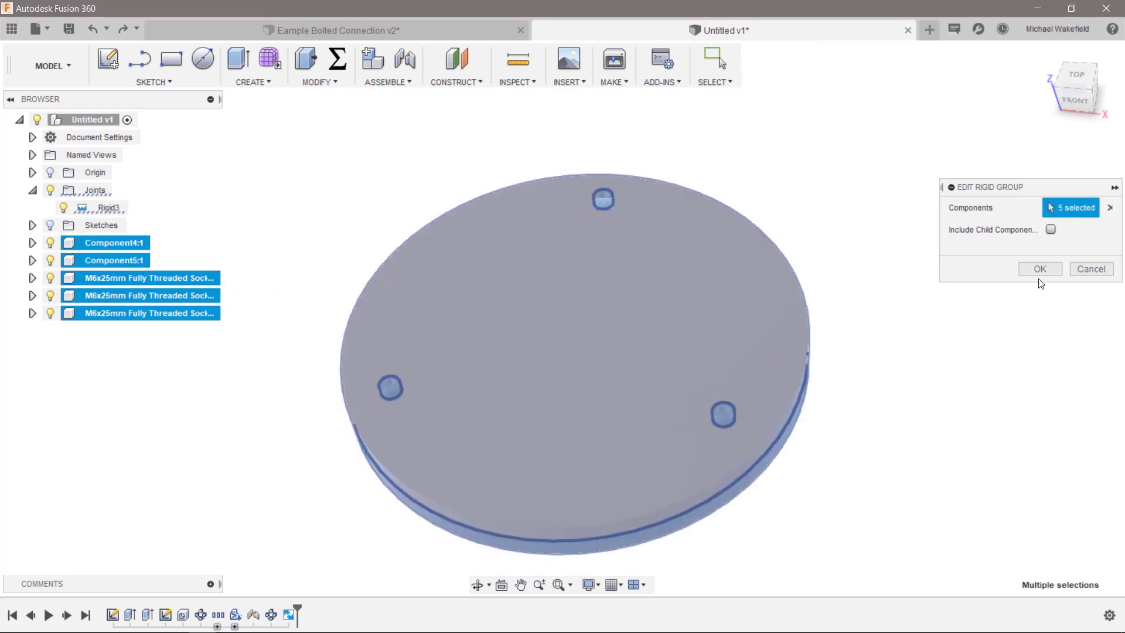
click(1039, 269)
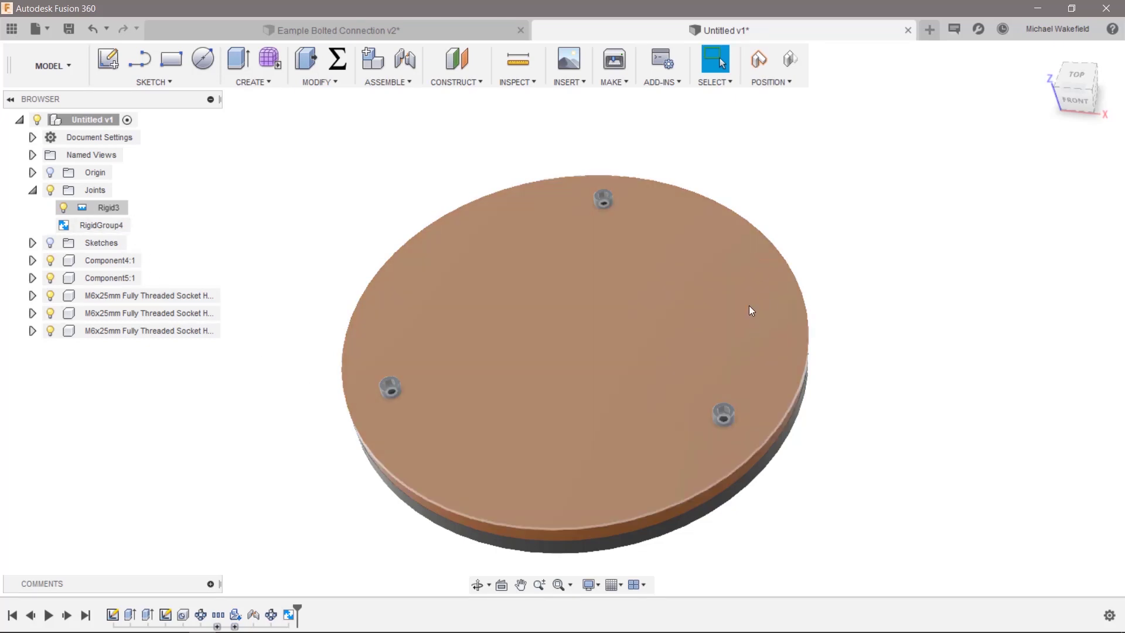
- Test-drag the plate assembly, undo the move, and ground Component4:1
drag(751, 311, 781, 295)
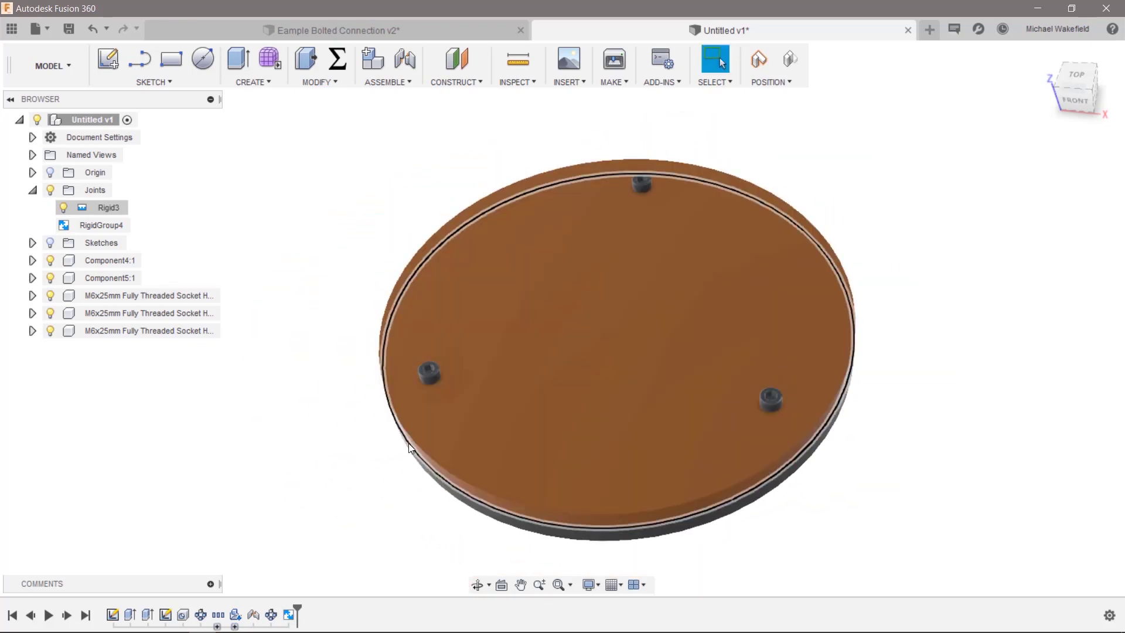
click(93, 30)
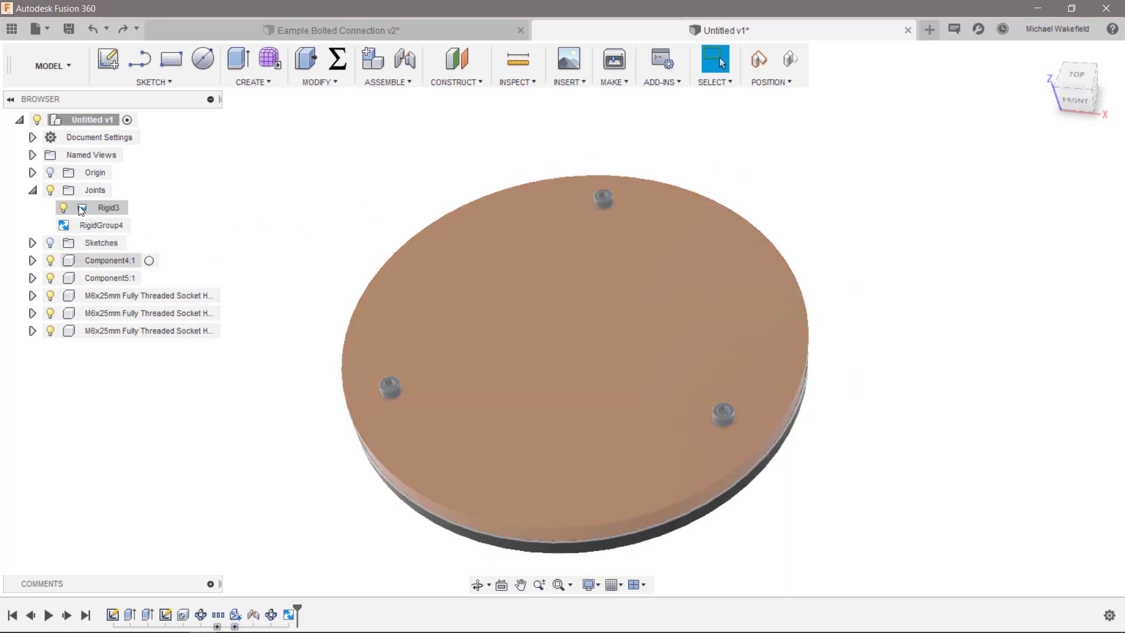
right_click(96, 261)
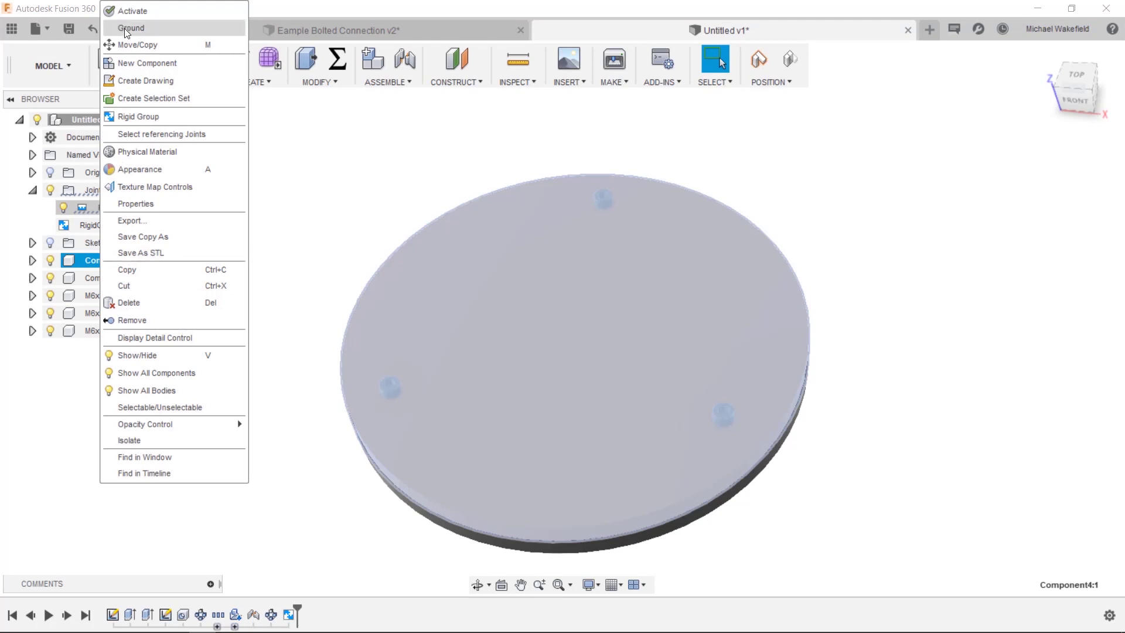
click(103, 28)
- Capture the current component positions, then undo the capture
click(143, 394)
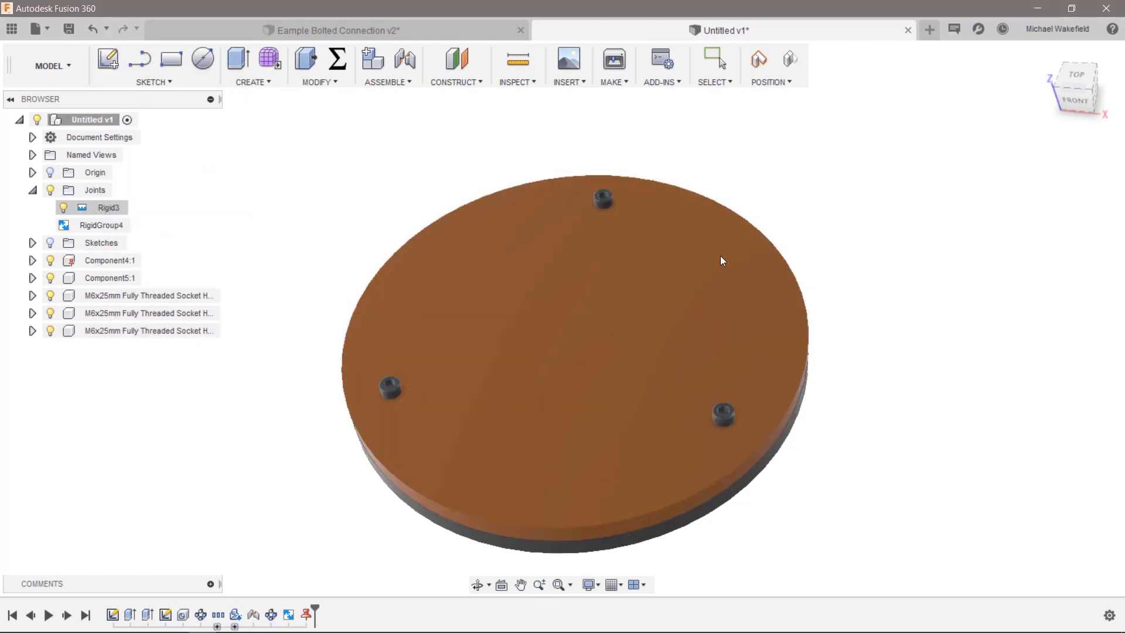
click(760, 65)
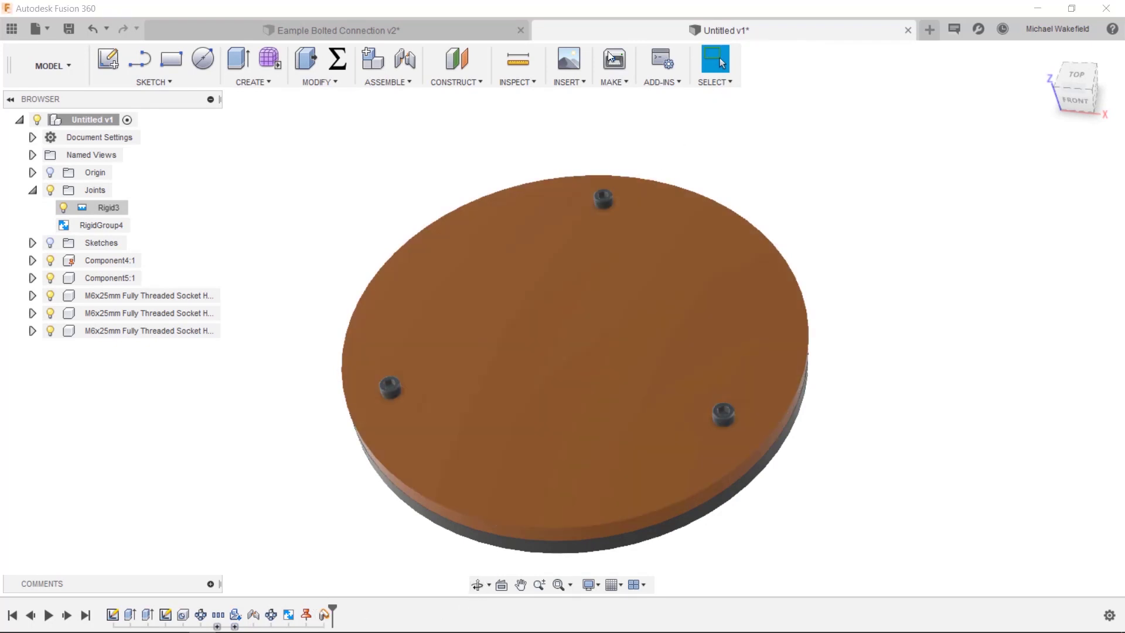
click(93, 28)
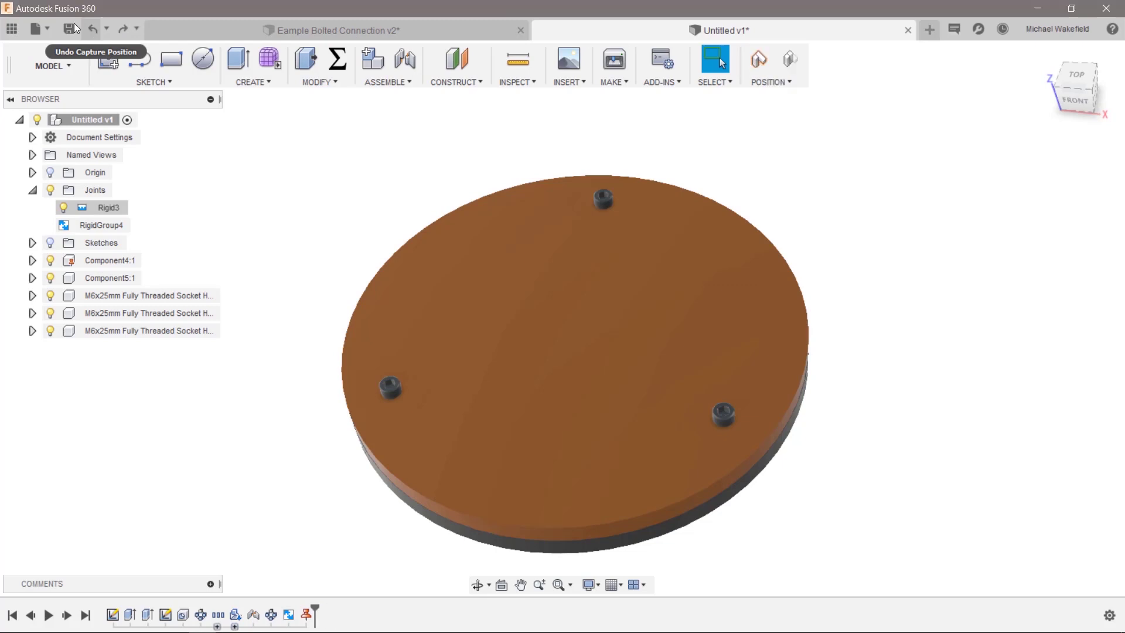
- Revert the uncaptured component positions and close the ASSEMBLE menu without choosing a command
click(788, 58)
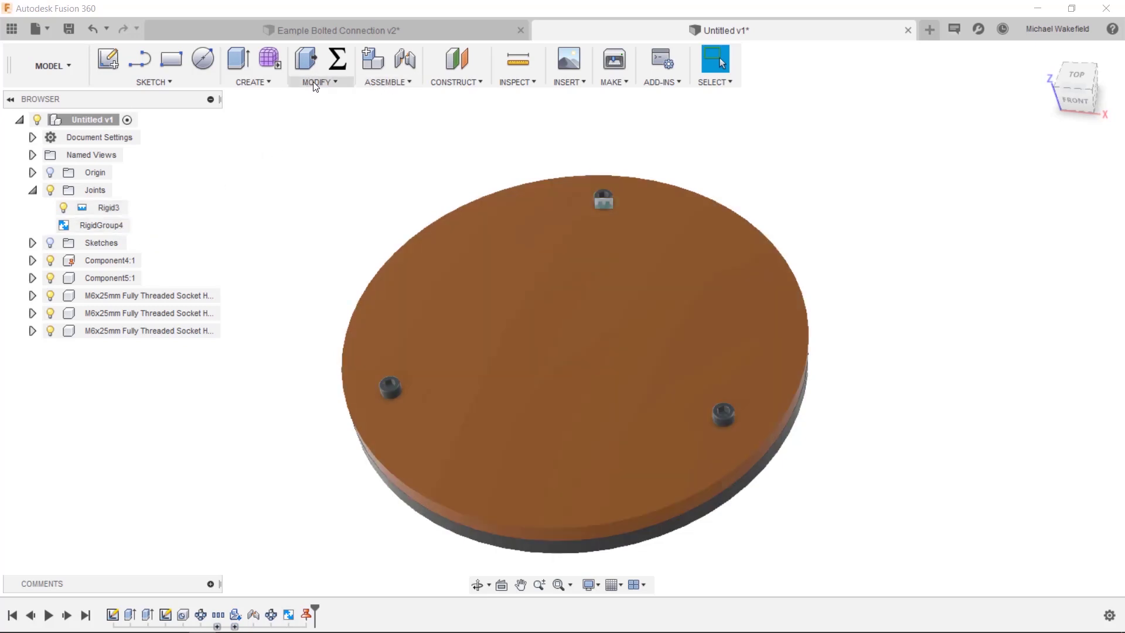
click(380, 81)
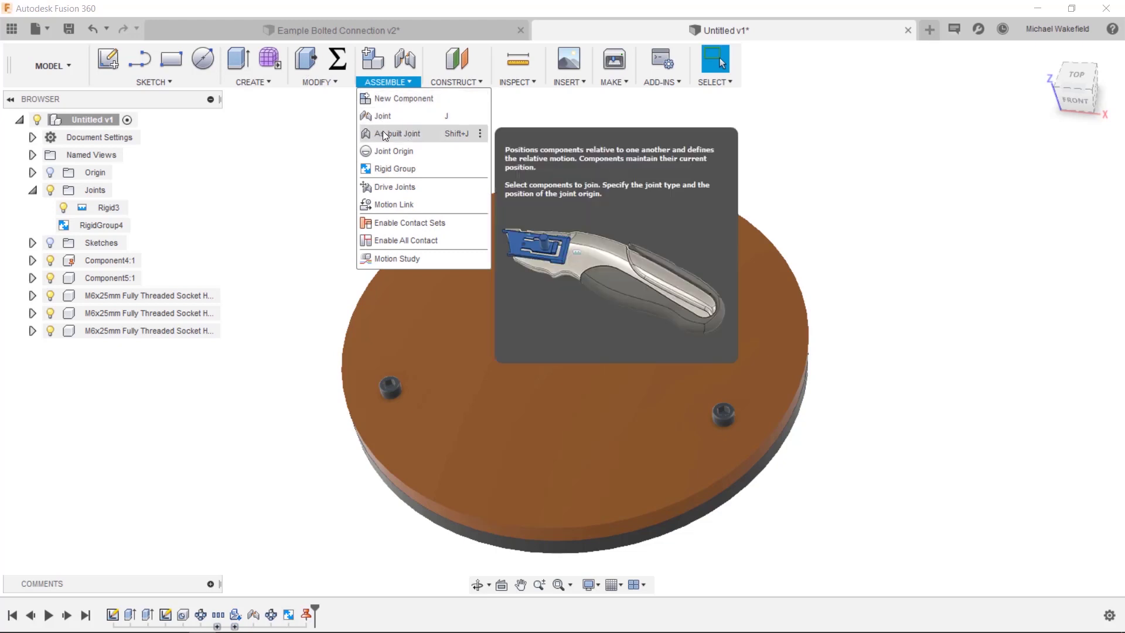
click(277, 172)
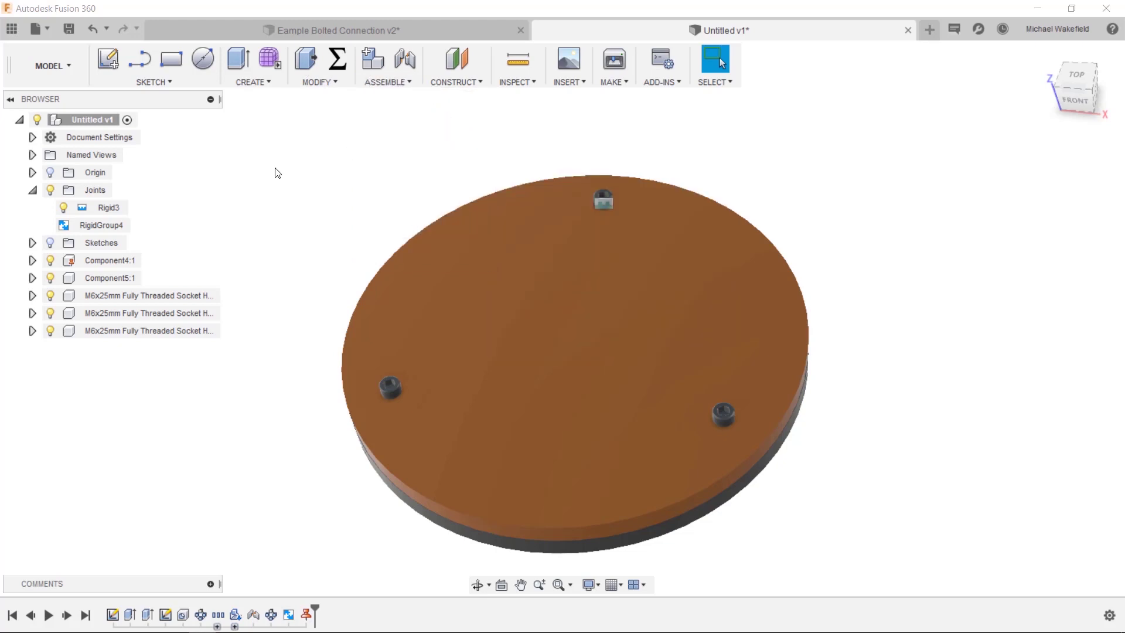